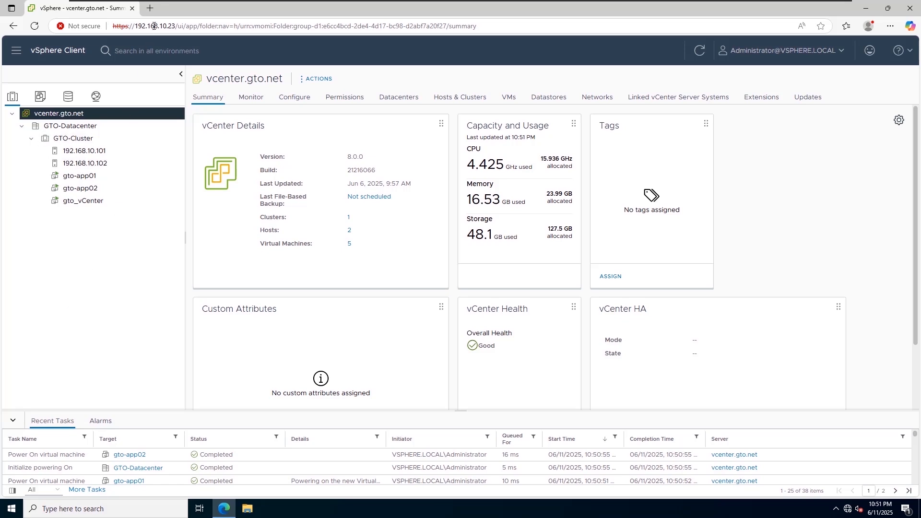
# Go to postman.com in a new browser tab and reach the Windows downloads page.
pyautogui.click(152, 9)
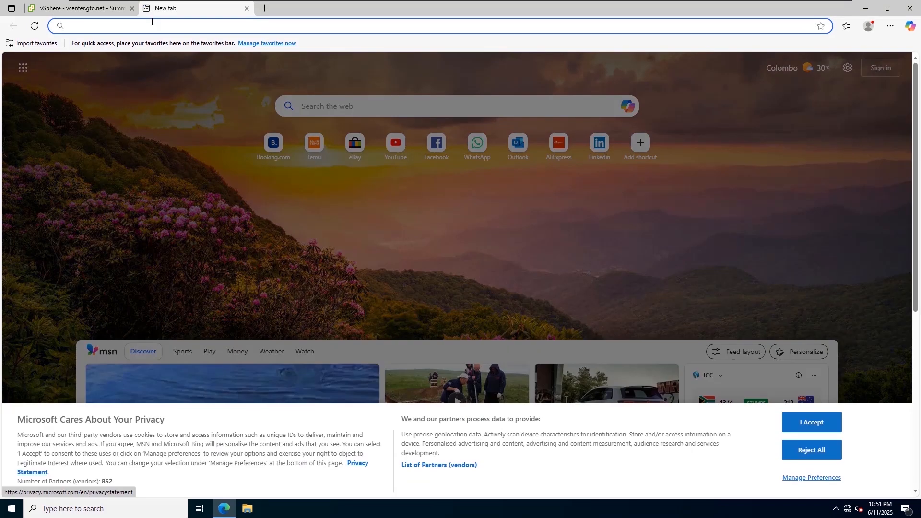
pyautogui.write('postman.com')
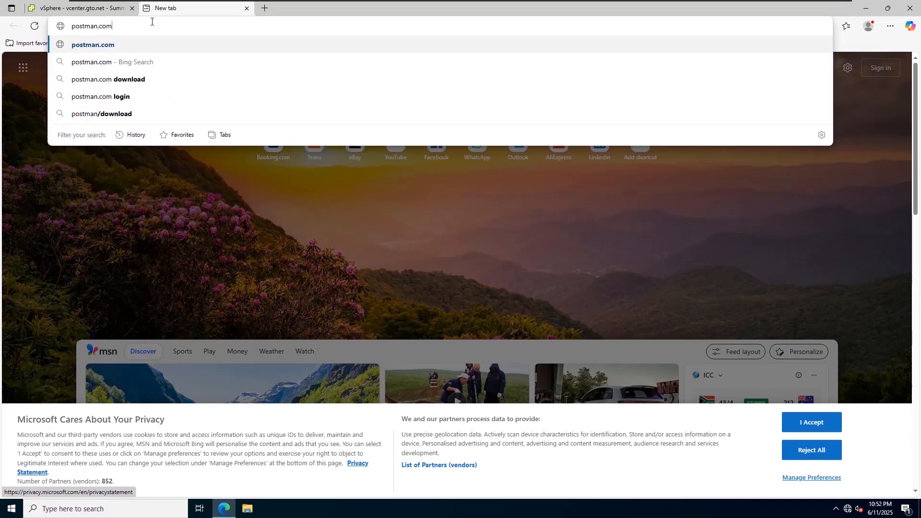
pyautogui.click(138, 46)
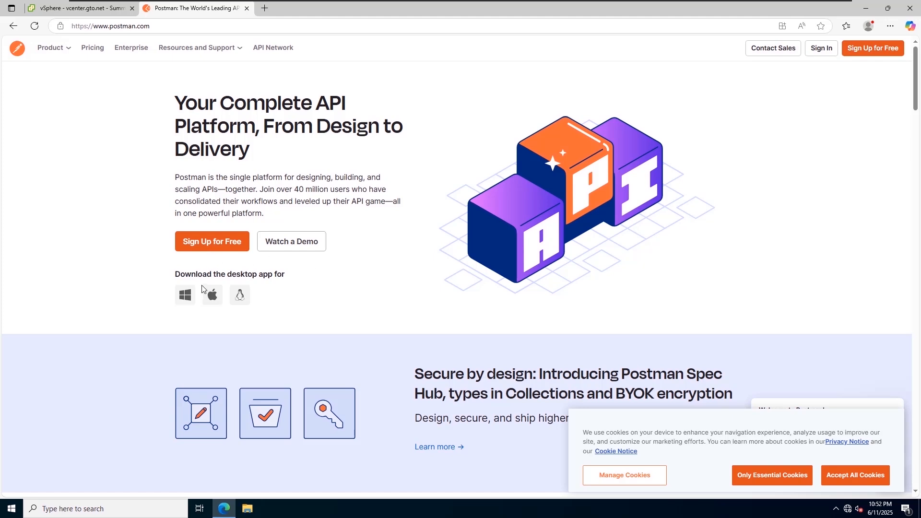
pyautogui.click(186, 301)
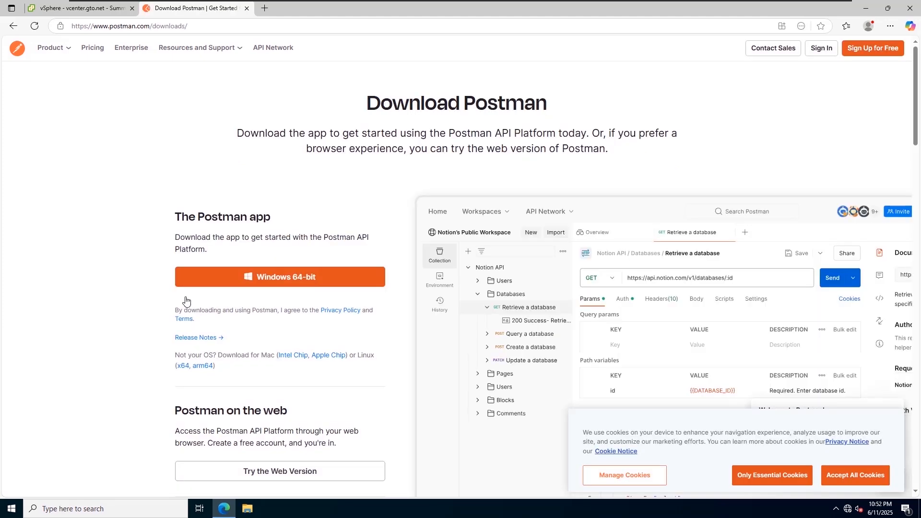
# Download the Windows 64-bit Postman installer and show it in the Downloads folder.
pyautogui.moveTo(913, 107); pyautogui.dragTo(918, 127)
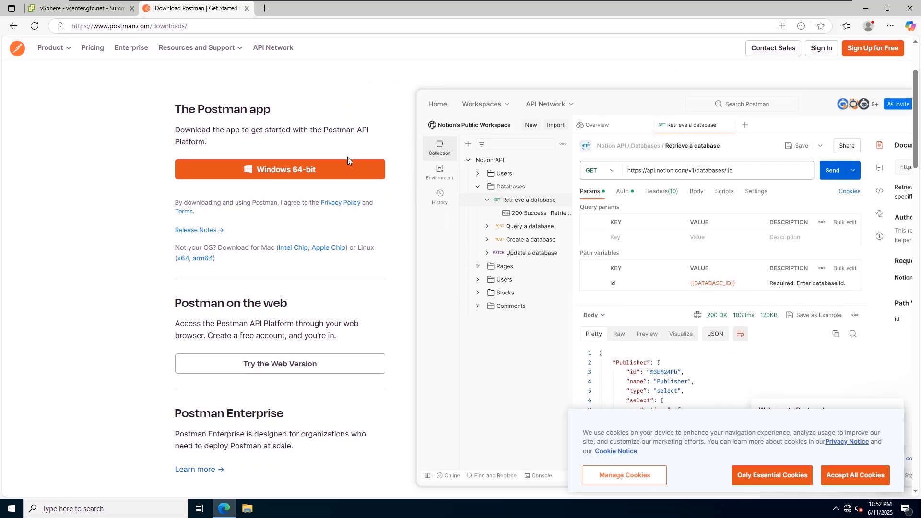
pyautogui.click(308, 176)
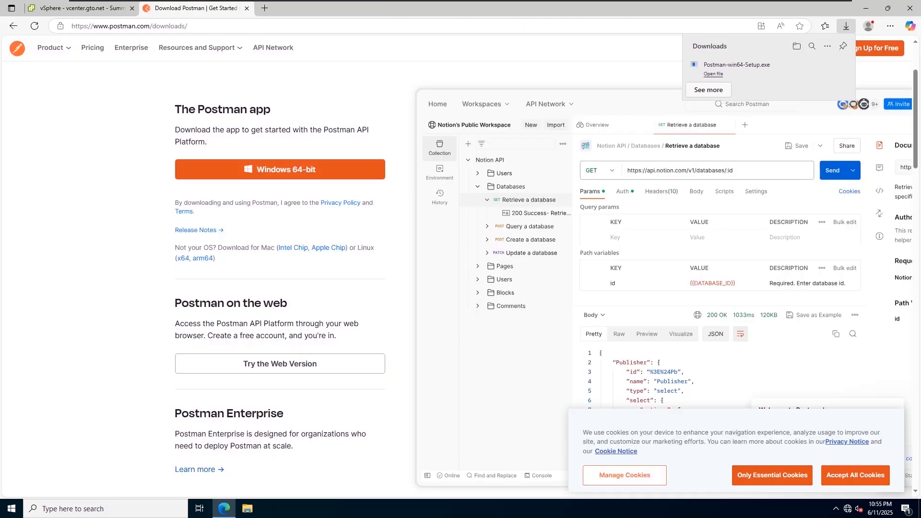
pyautogui.click(796, 46)
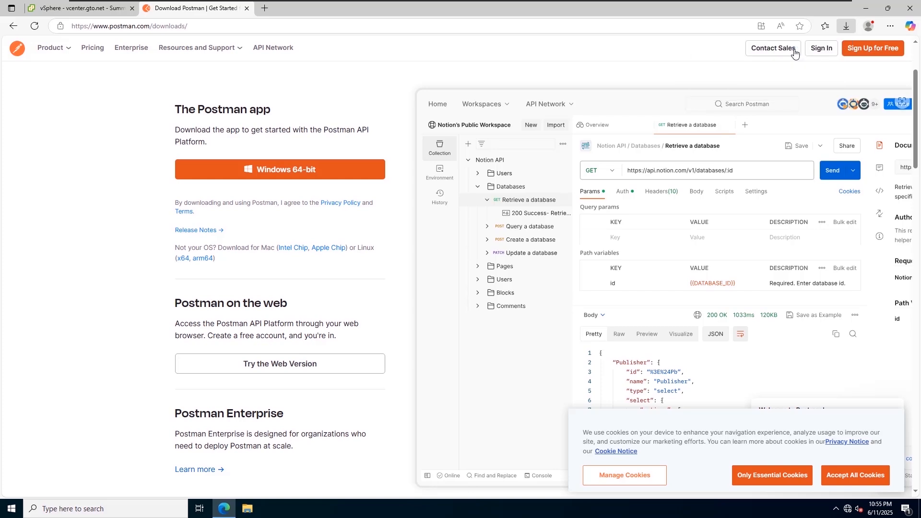
# Run Postman-win64-Setup from Downloads, then minimize the browser to reveal the installed Postman app.
pyautogui.click(329, 184)
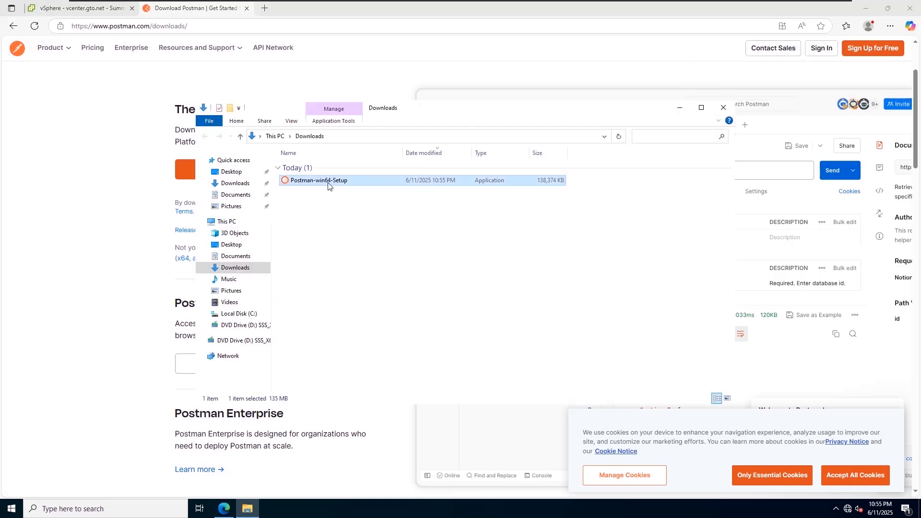
pyautogui.rightClick(329, 185)
pyautogui.click(346, 199)
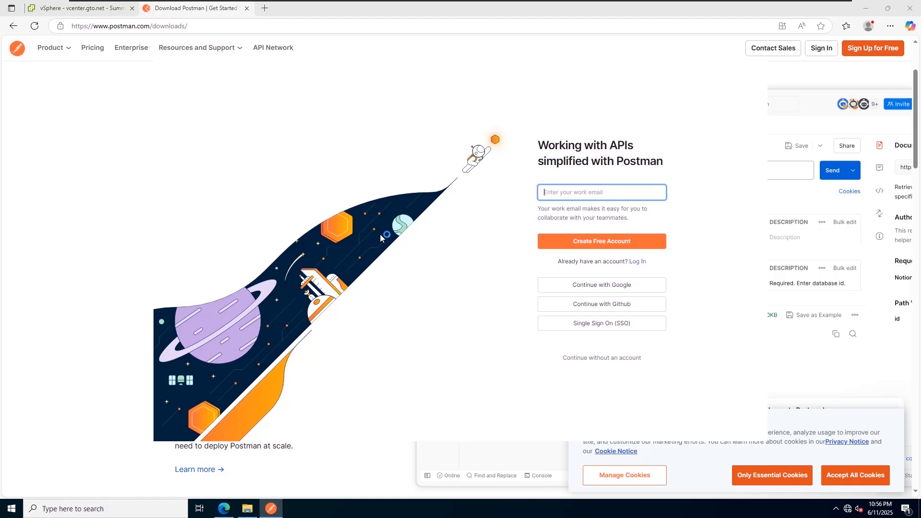
pyautogui.click(864, 8)
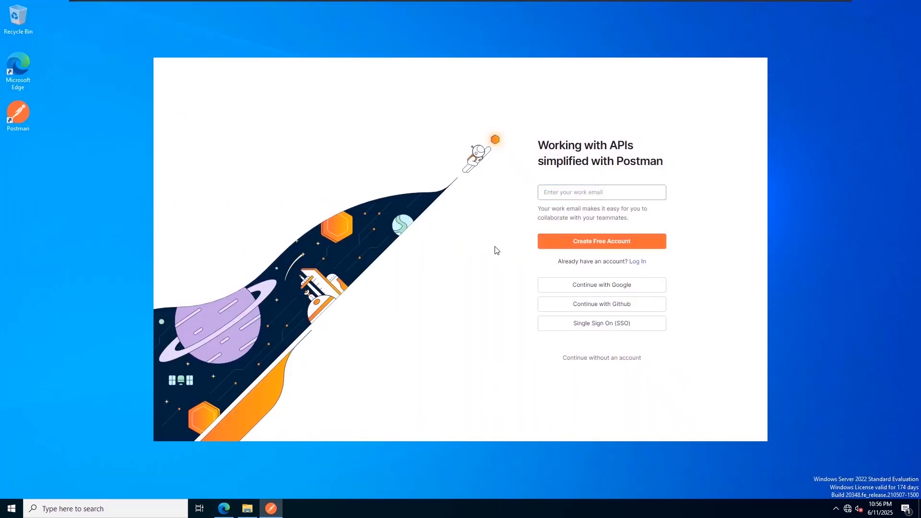
# Start creating a free account from Postman, opening the sign-up page in Microsoft Edge.
pyautogui.click(597, 242)
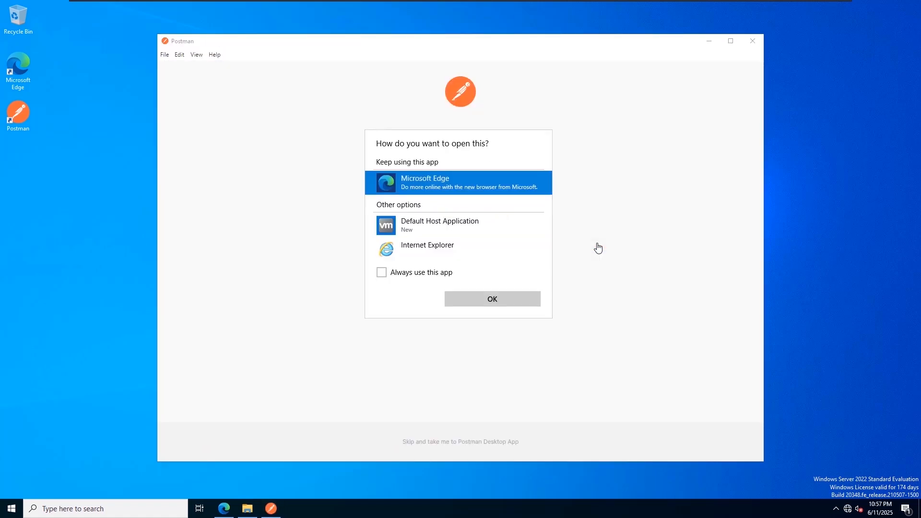
pyautogui.click(500, 302)
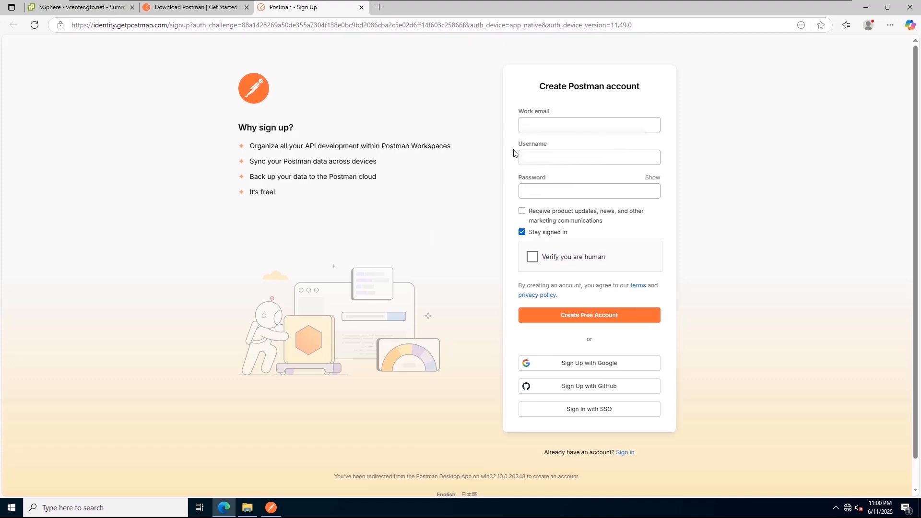
# Sign up with a Gmail address and password, pass the captcha, and decline saving the password.
pyautogui.click(538, 124)
pyautogui.write('...@gmail')
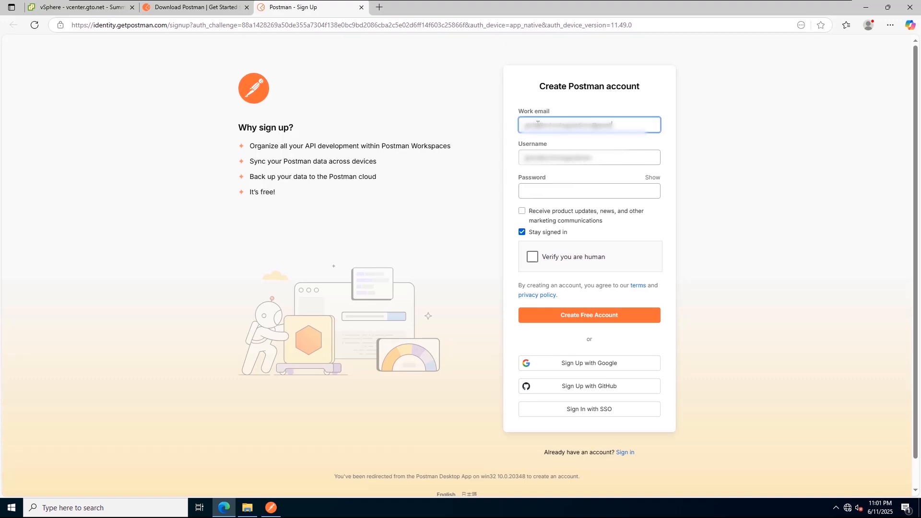
pyautogui.write('.com')
pyautogui.press('Tab')
pyautogui.write('•••••••••••••')
pyautogui.click(534, 258)
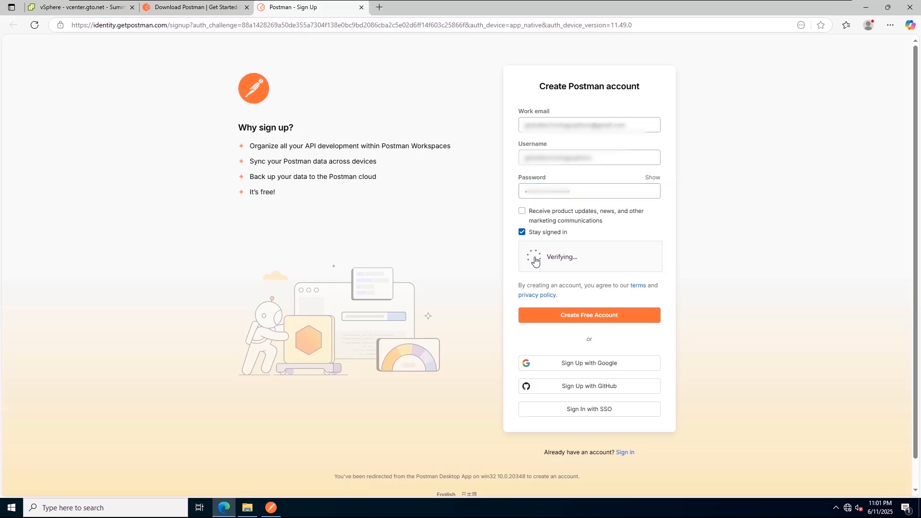
pyautogui.click(571, 316)
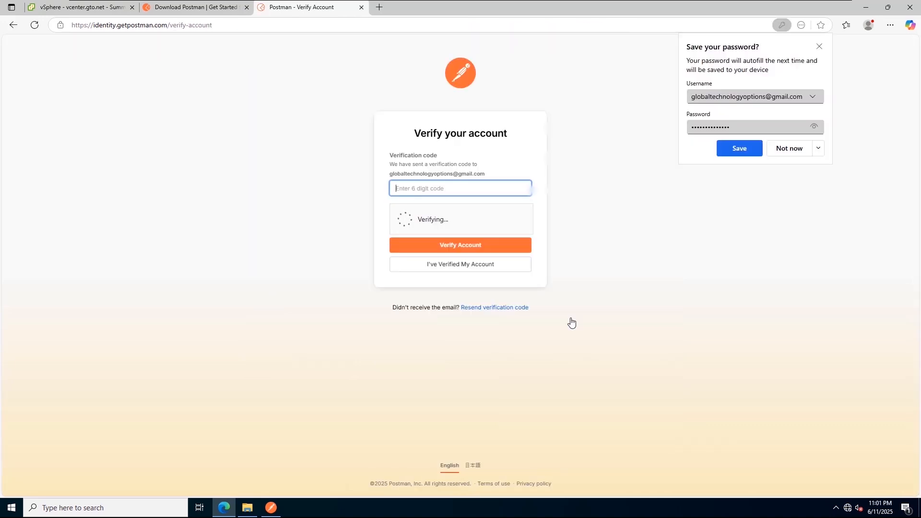
pyautogui.click(780, 151)
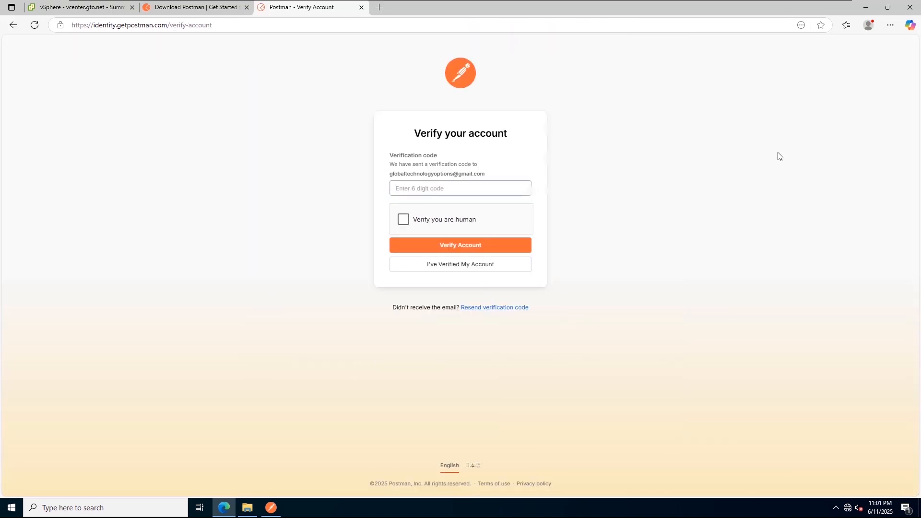
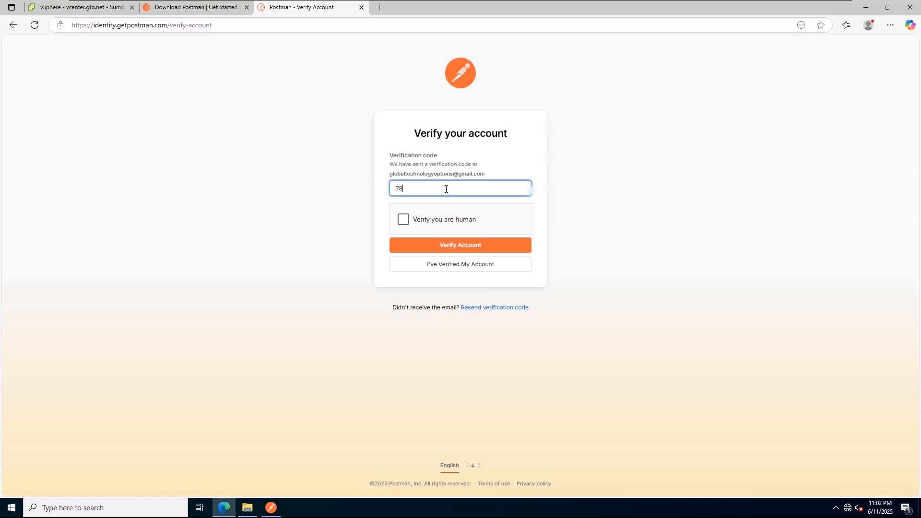
# Enter the emailed verification code, verify the account, and return signed in to the desktop app.
pyautogui.click(403, 221)
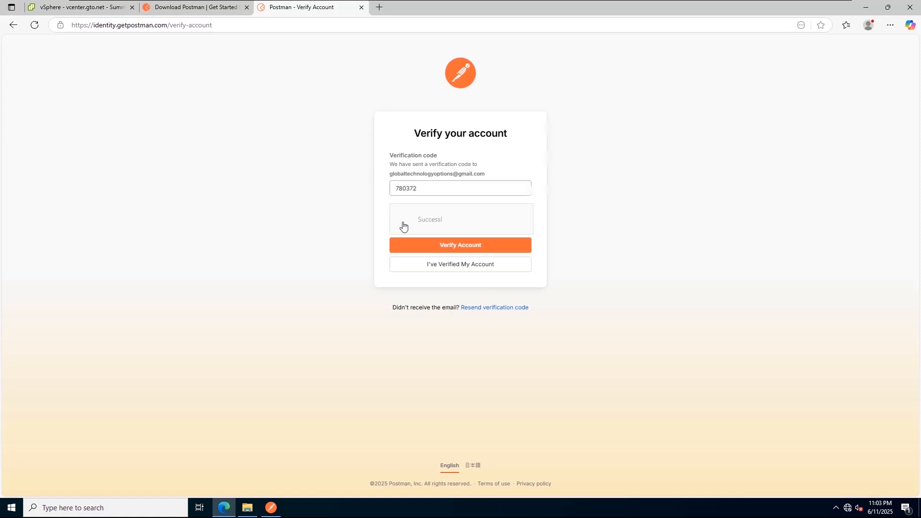
pyautogui.click(456, 247)
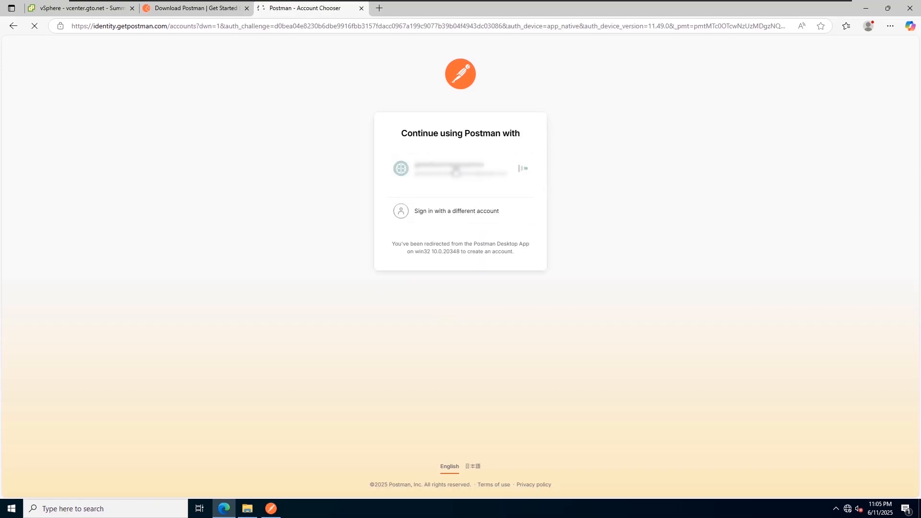
pyautogui.click(455, 171)
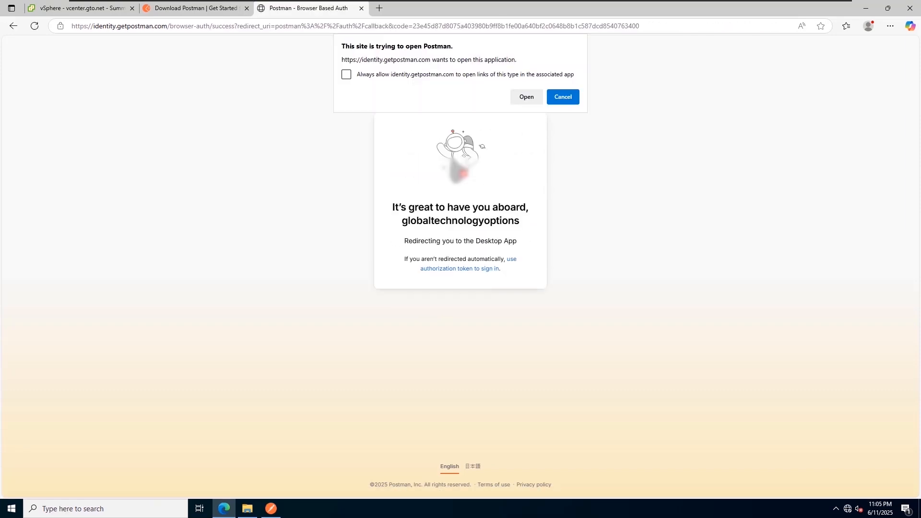
pyautogui.click(526, 97)
# Snap Postman to the right half and the vSphere browser page to the left half.
pyautogui.click(865, 8)
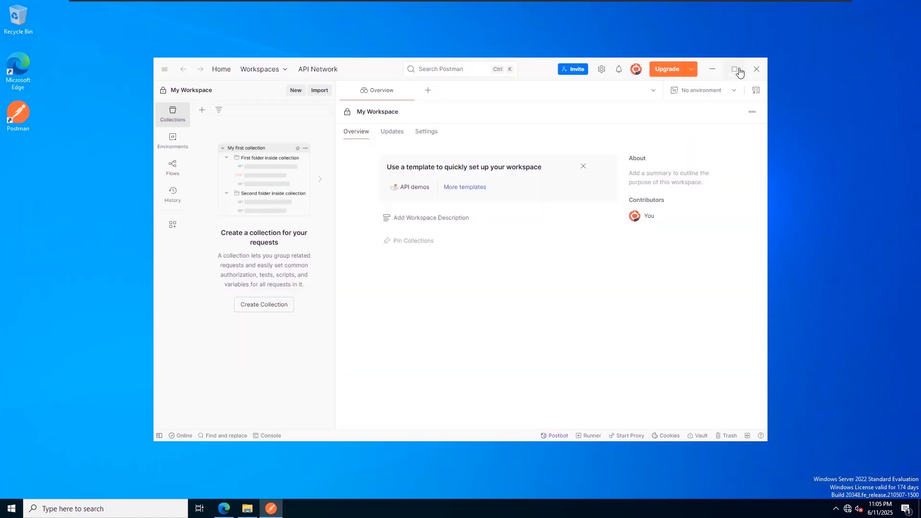
pyautogui.moveTo(537, 70); pyautogui.dragTo(920, 182)
pyautogui.click(428, 260)
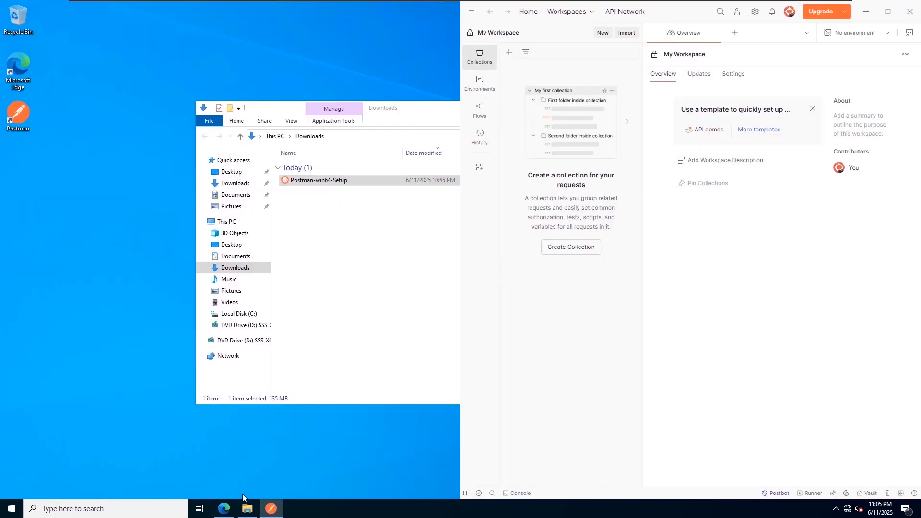
pyautogui.click(224, 508)
pyautogui.click(68, 6)
pyautogui.moveTo(388, 2); pyautogui.dragTo(0, 119)
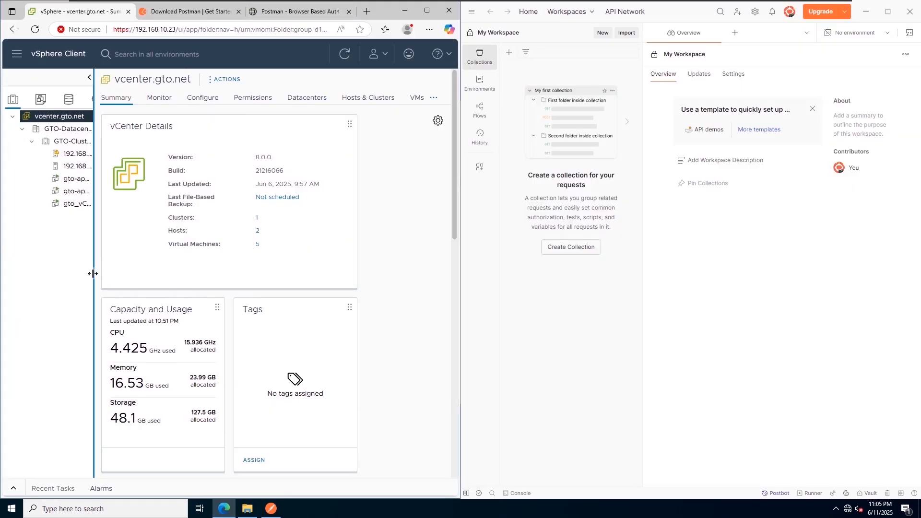
pyautogui.moveTo(93, 271); pyautogui.dragTo(149, 271)
# Create a blank collection and rename it to 'vCenter API Test'.
pyautogui.click(510, 57)
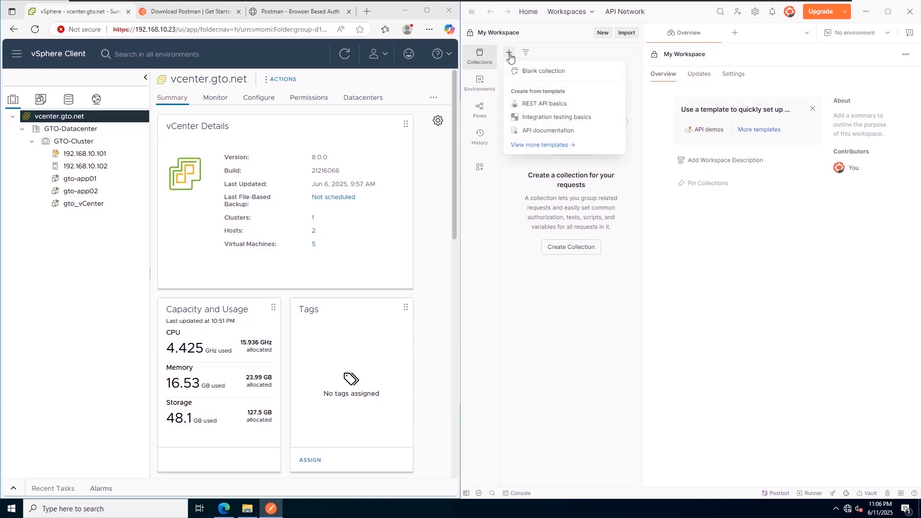
pyautogui.click(532, 72)
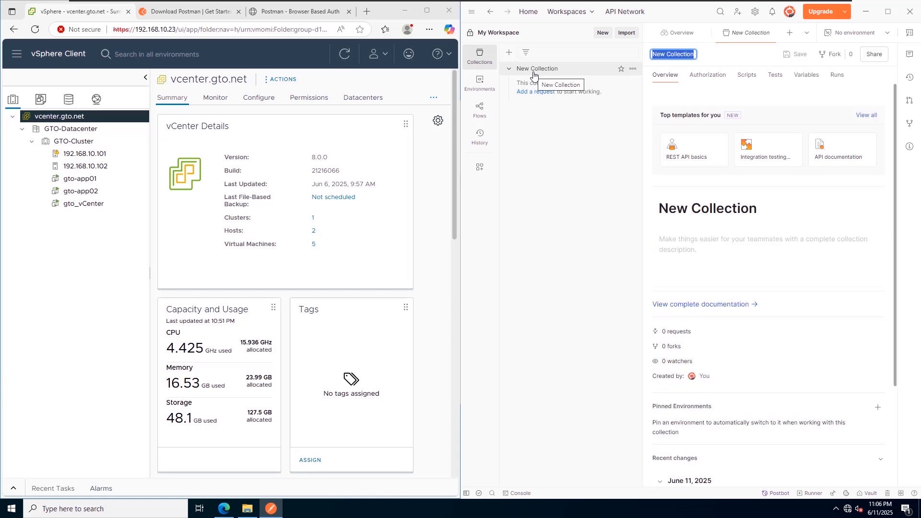
pyautogui.click(632, 71)
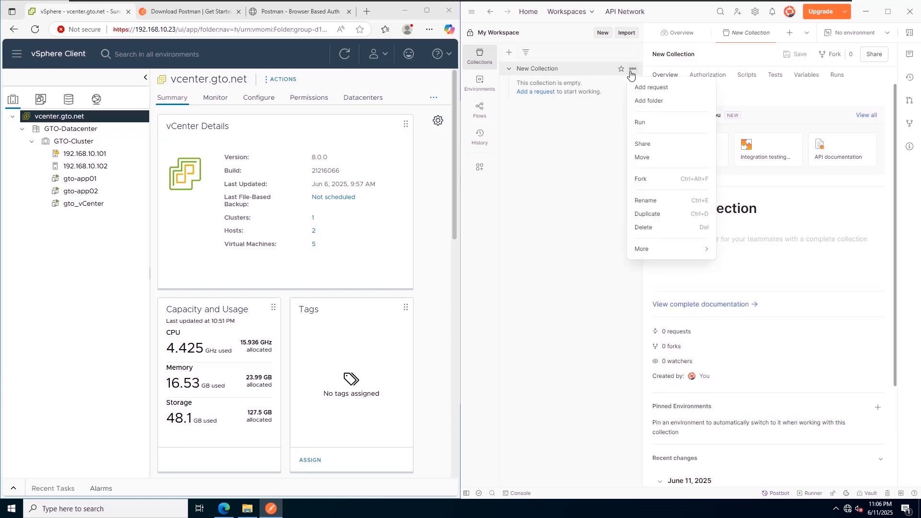
pyautogui.click(656, 203)
pyautogui.write('vC')
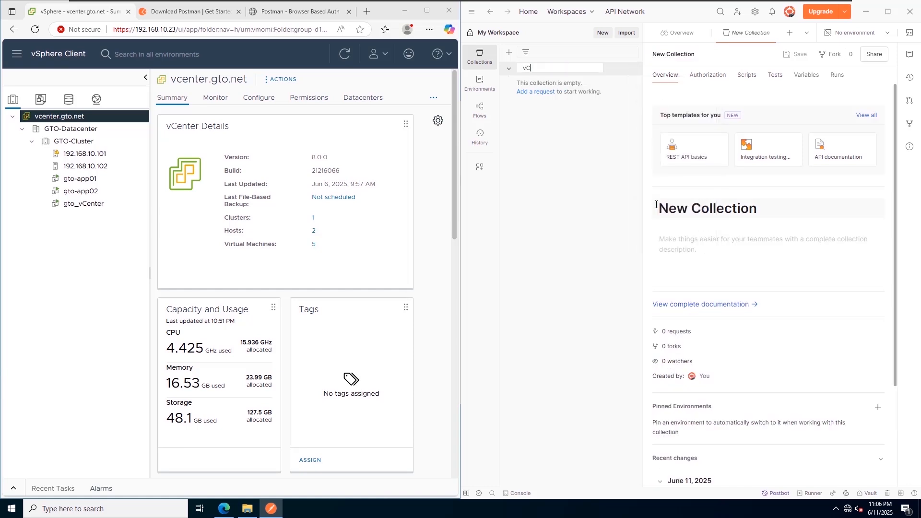
pyautogui.write('enter API Test')
pyautogui.press('Return')
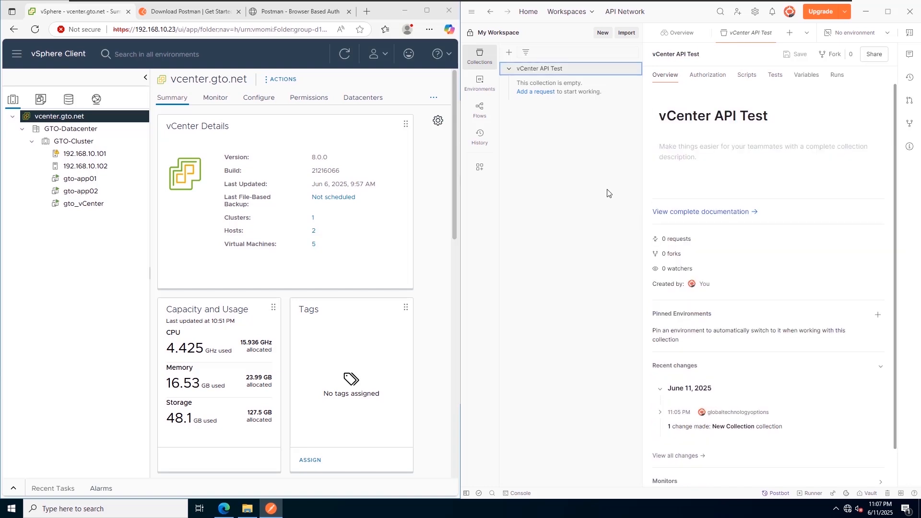
pyautogui.click(633, 70)
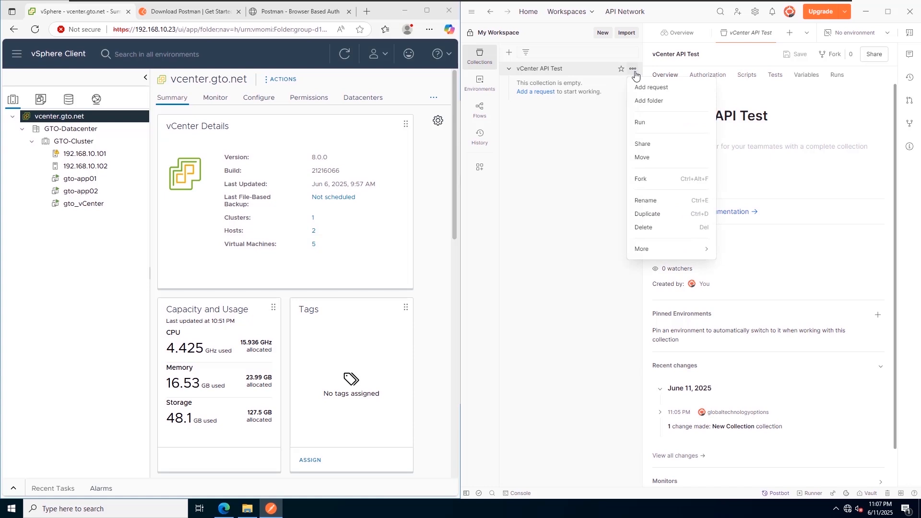
# Add a new request to vCenter API Test and name it 'Loging - Get Session Token'.
pyautogui.click(639, 89)
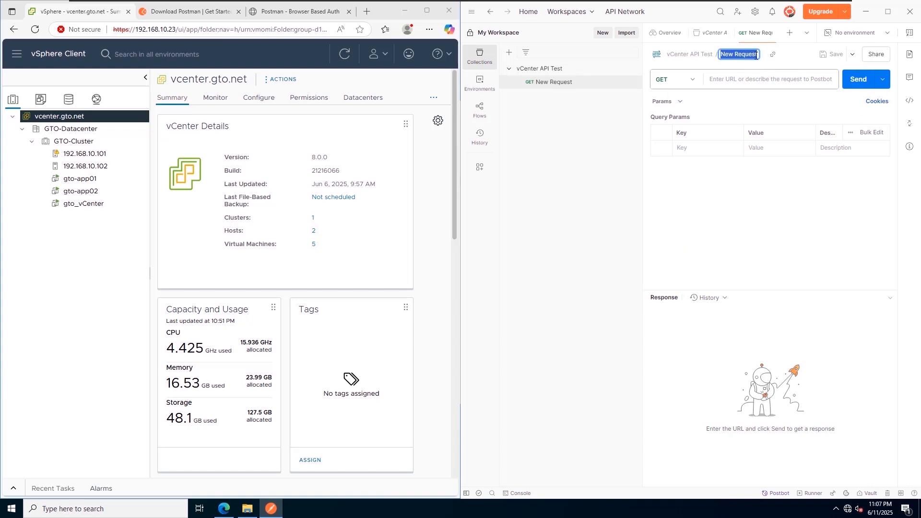
pyautogui.click(632, 84)
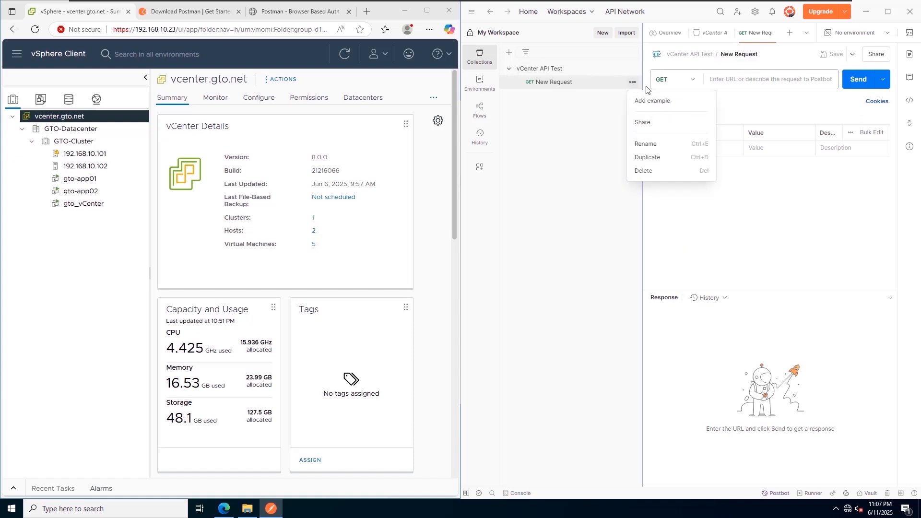
pyautogui.click(638, 145)
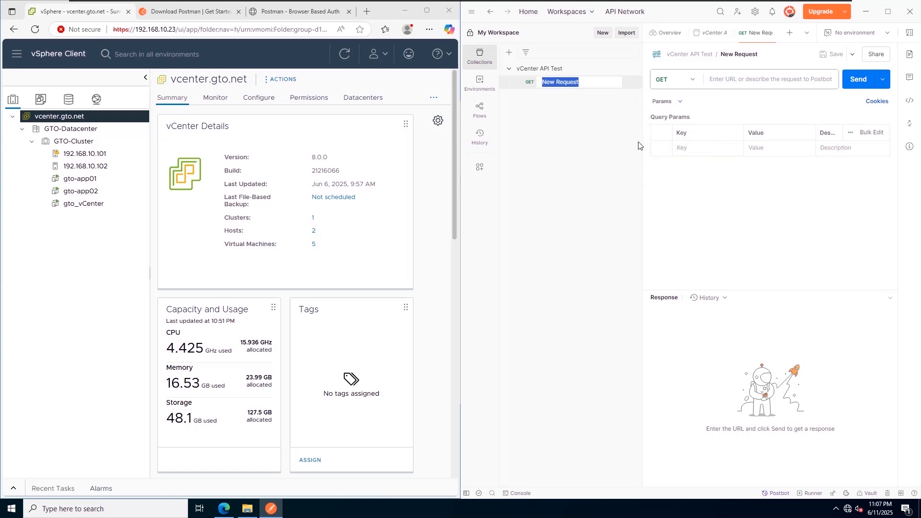
pyautogui.write('Loging - Get Session')
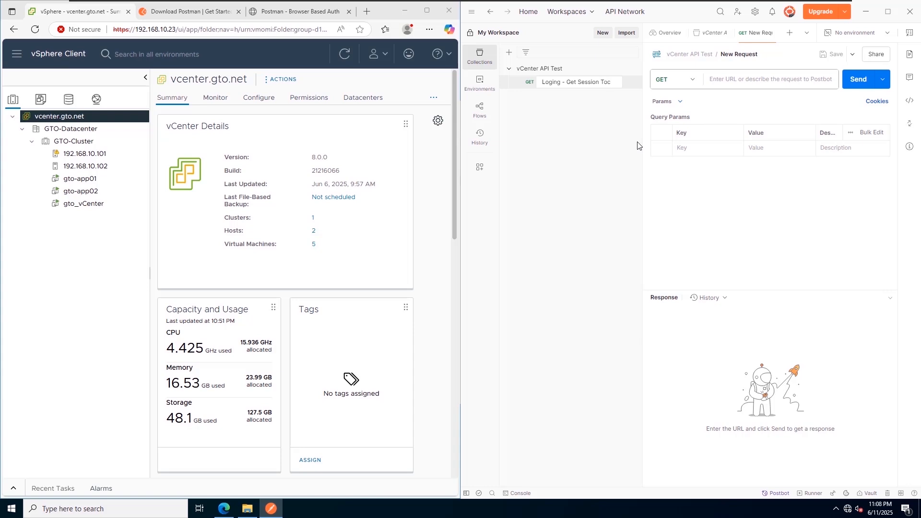
pyautogui.write(' Token')
pyautogui.press('Return')
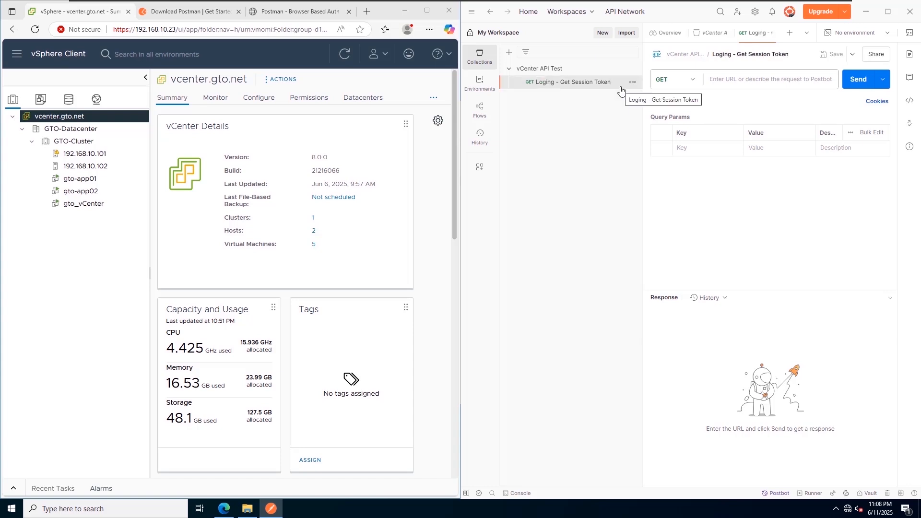
pyautogui.click(691, 80)
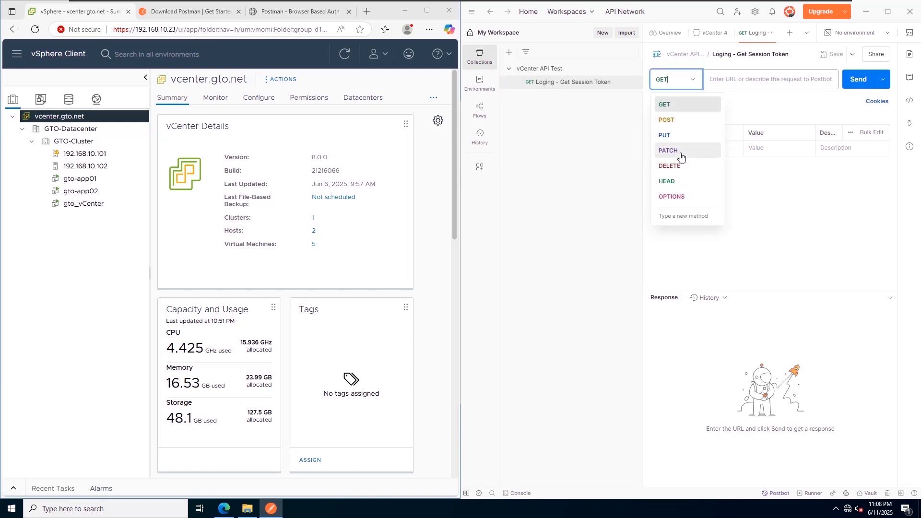
pyautogui.click(683, 120)
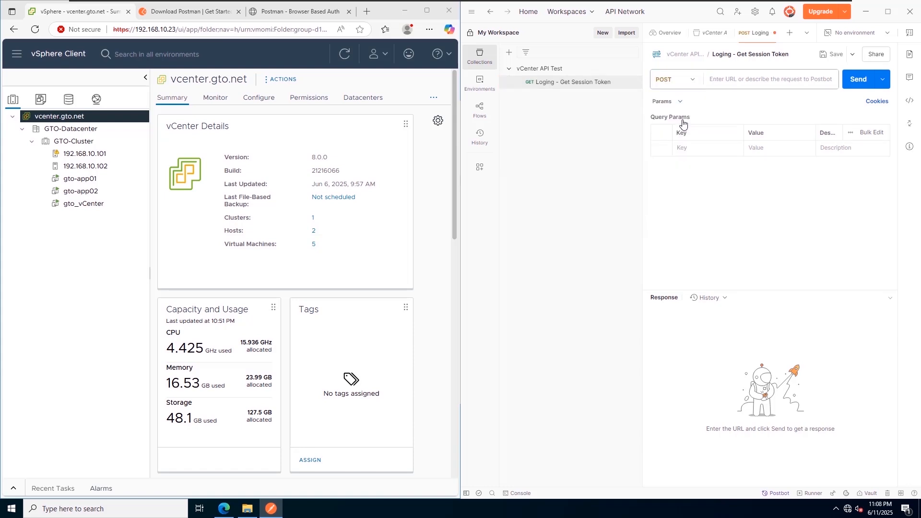
pyautogui.click(726, 80)
pyautogui.write('htt')
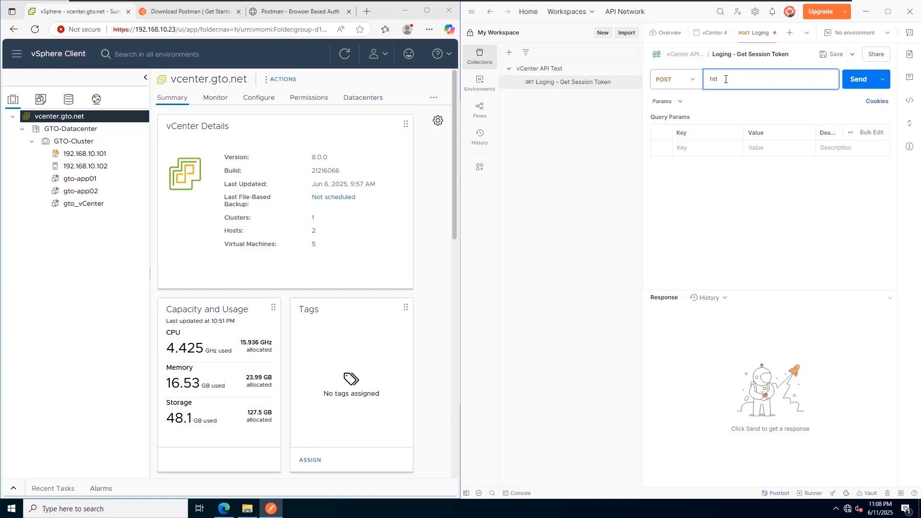
pyautogui.write('ps://192.168.10.23')
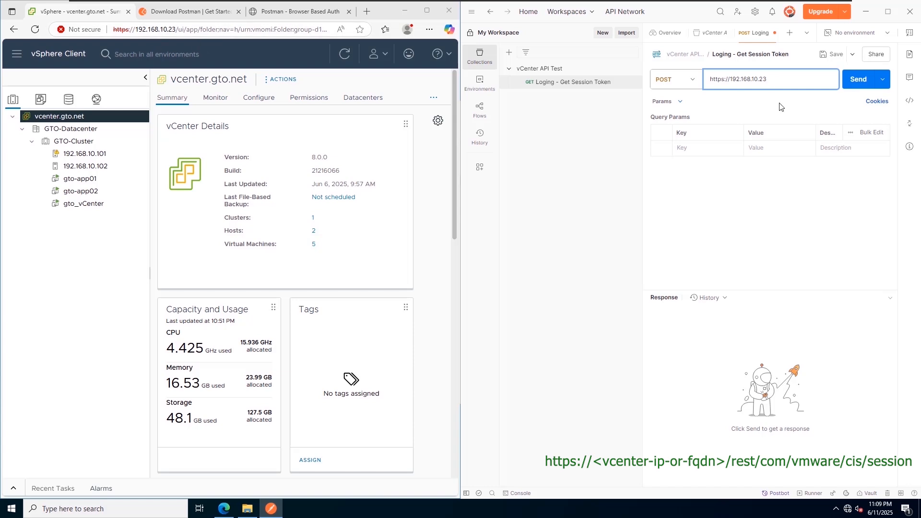
pyautogui.write('/rest/com/vmware/cis/session')
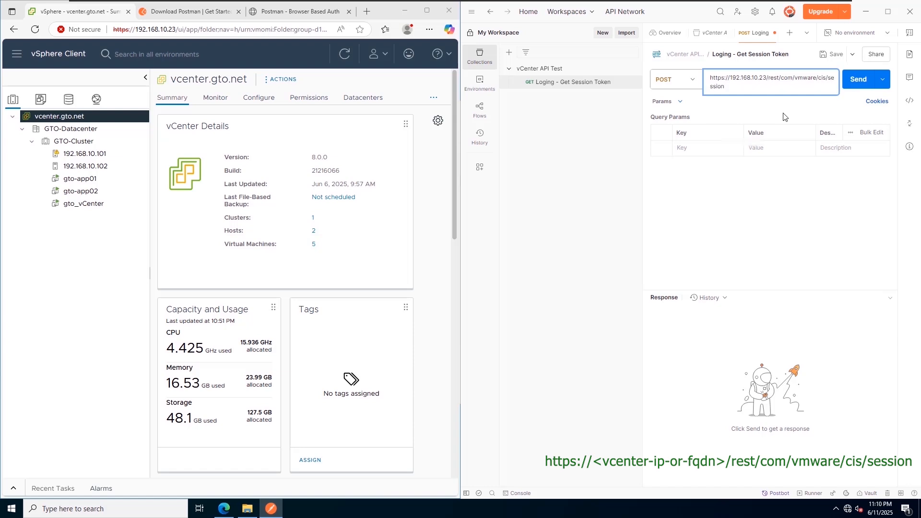
pyautogui.click(785, 117)
pyautogui.click(677, 101)
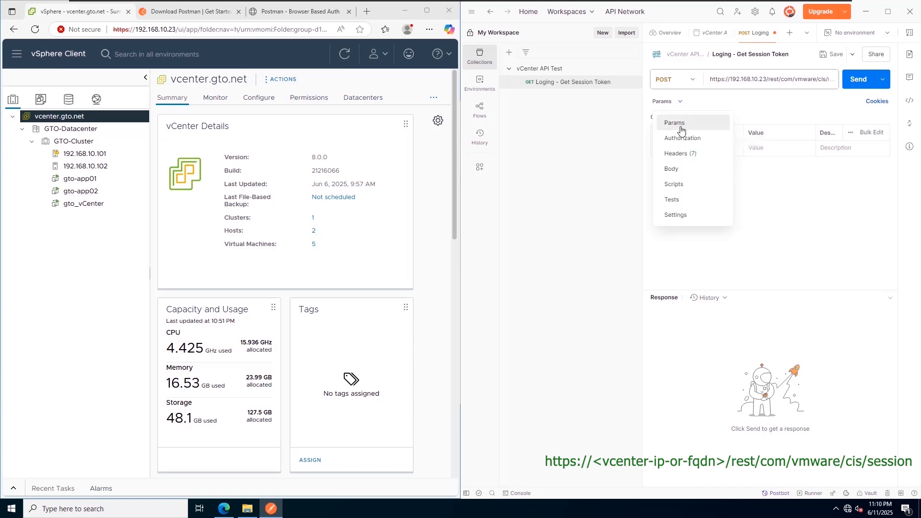
pyautogui.click(676, 136)
pyautogui.click(698, 134)
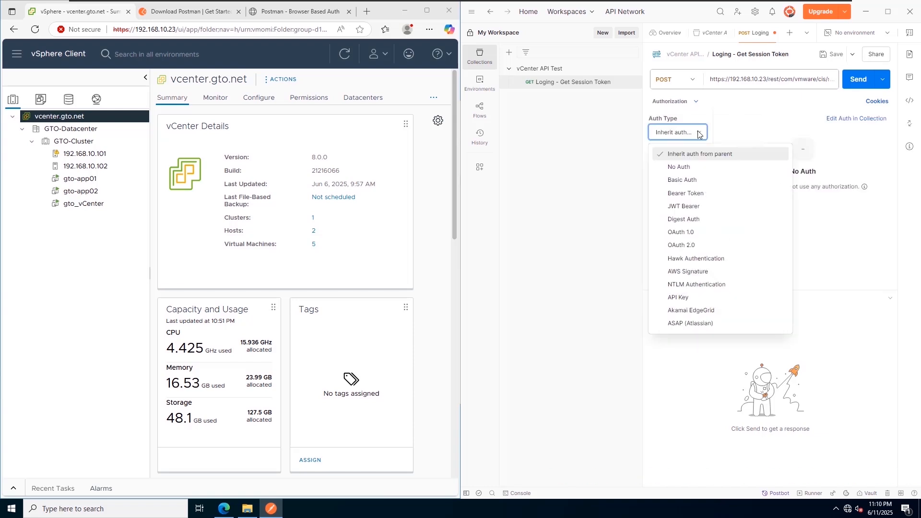
pyautogui.click(690, 179)
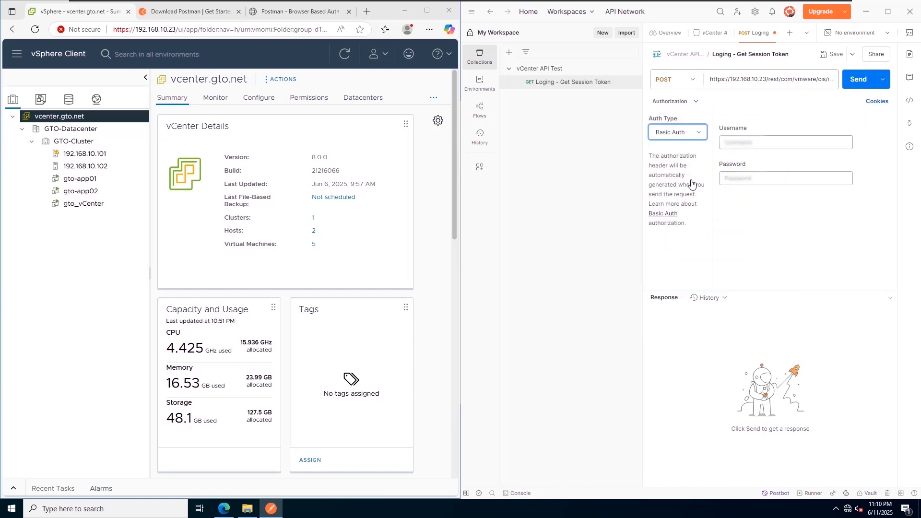
pyautogui.click(737, 143)
pyautogui.write('administrator@vsph')
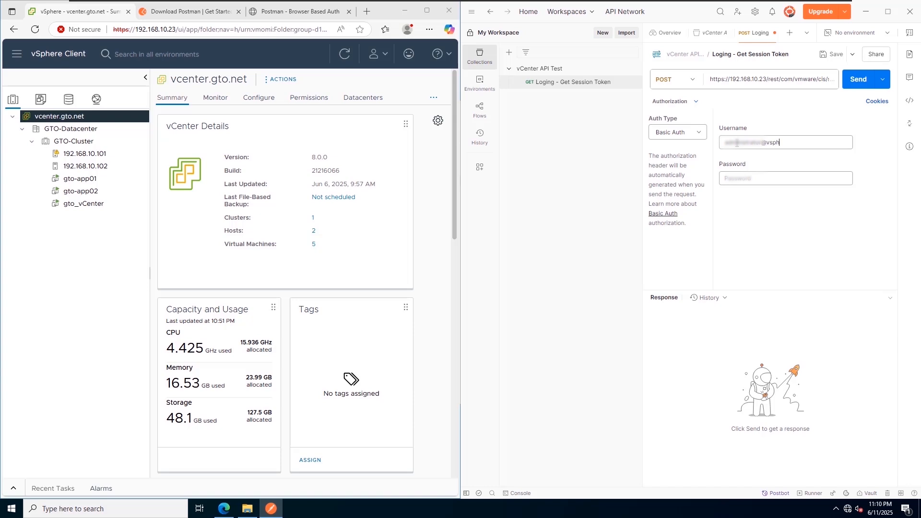
pyautogui.write('ere.local')
pyautogui.click(768, 177)
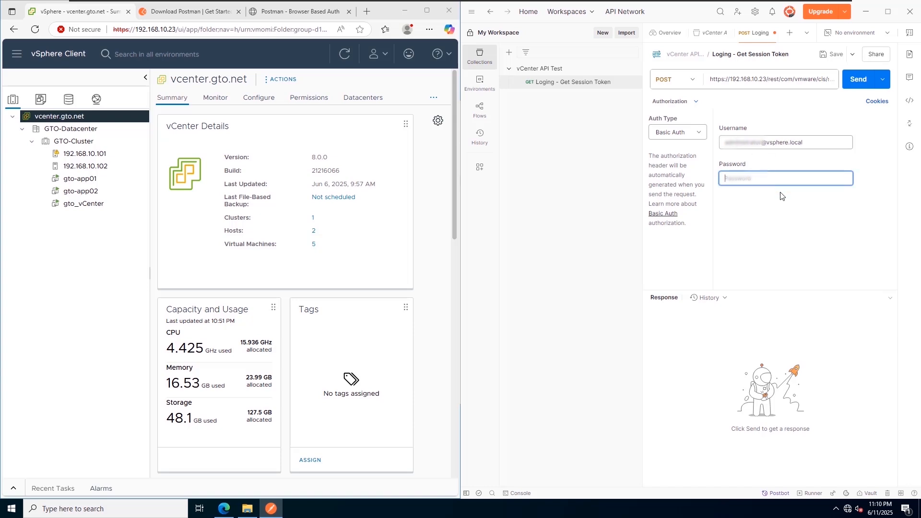
pyautogui.write('•••••••••••••')
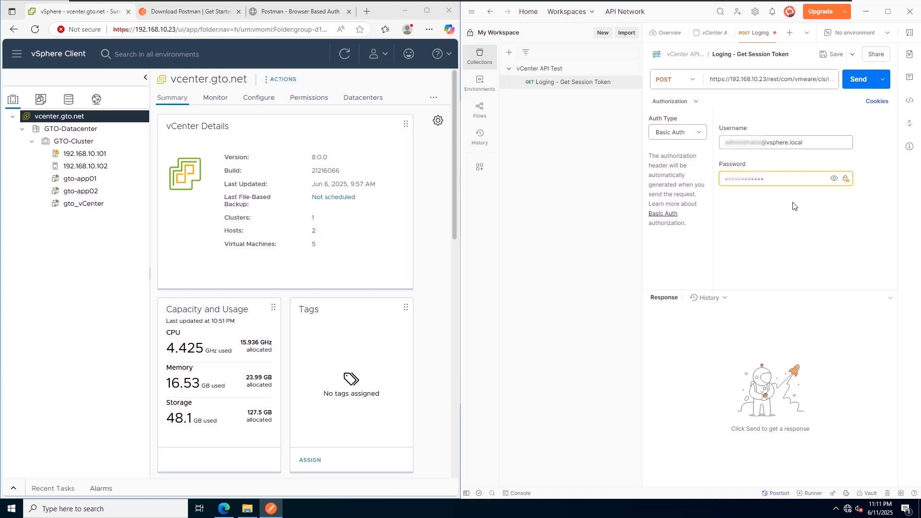
# Send the login request and check the 200 OK JSON response for the session token.
pyautogui.click(857, 85)
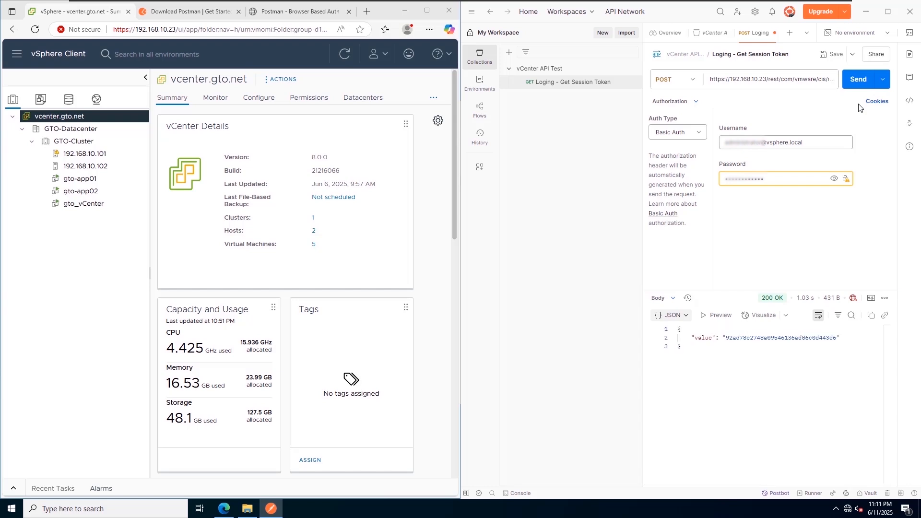
pyautogui.click(841, 337)
pyautogui.click(756, 12)
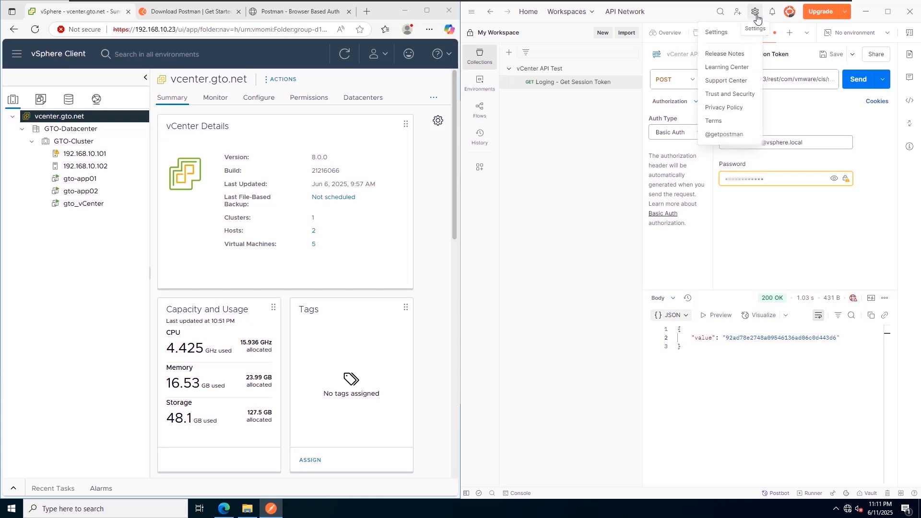
# Look over the certificate settings in Postman's Settings, then close them.
pyautogui.click(733, 33)
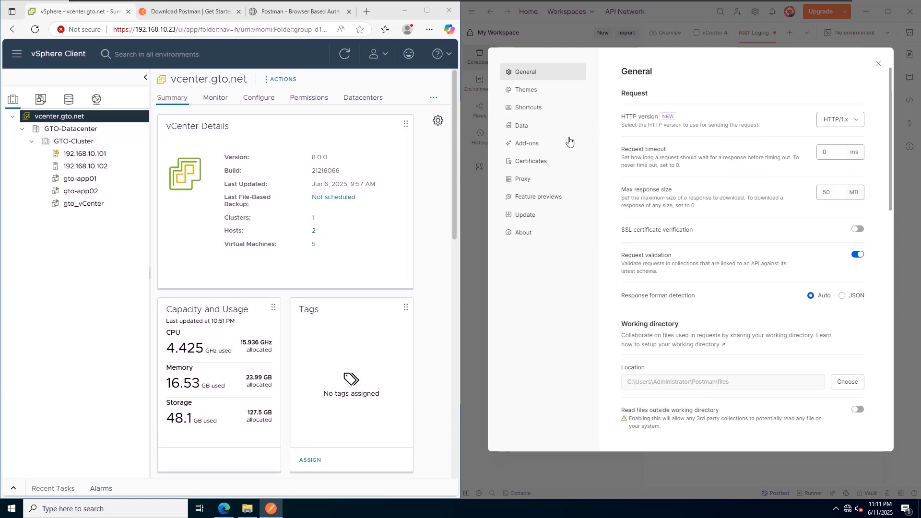
pyautogui.click(547, 163)
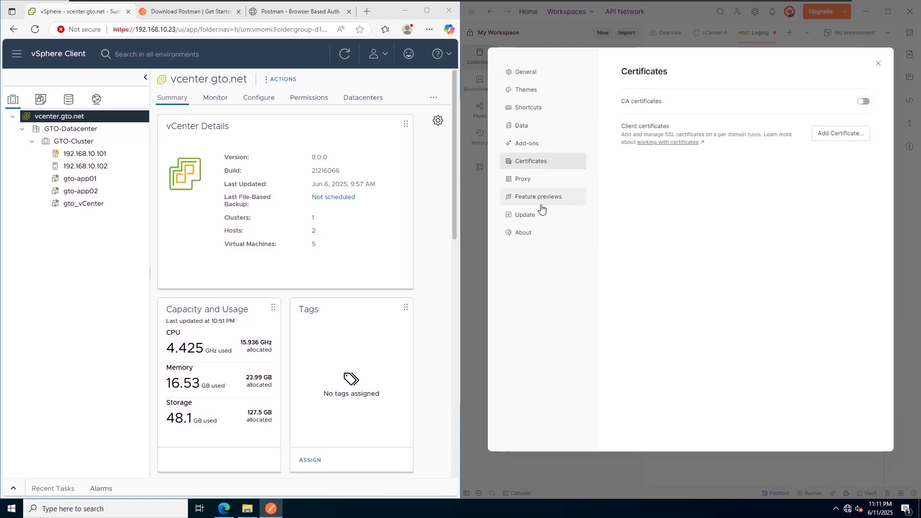
pyautogui.click(878, 63)
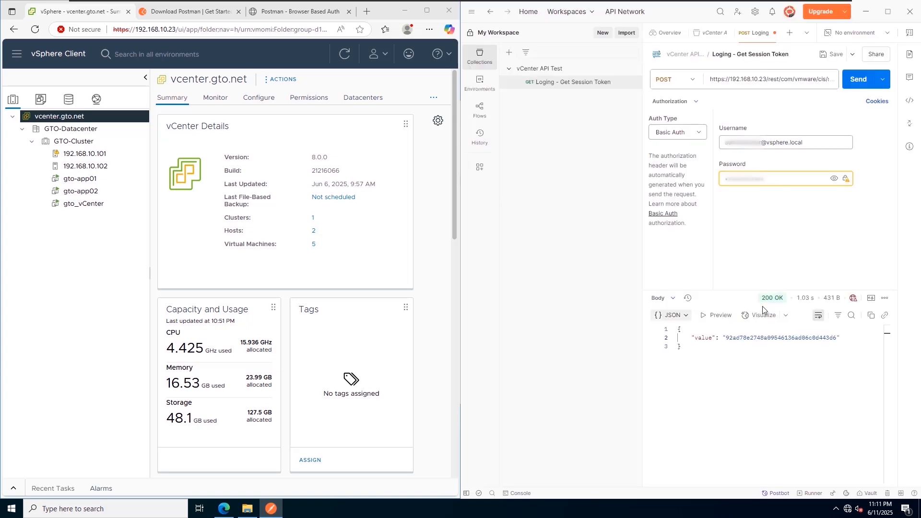
# Select the session token string in the login response's JSON body.
pyautogui.click(720, 358)
pyautogui.moveTo(696, 339); pyautogui.dragTo(842, 341)
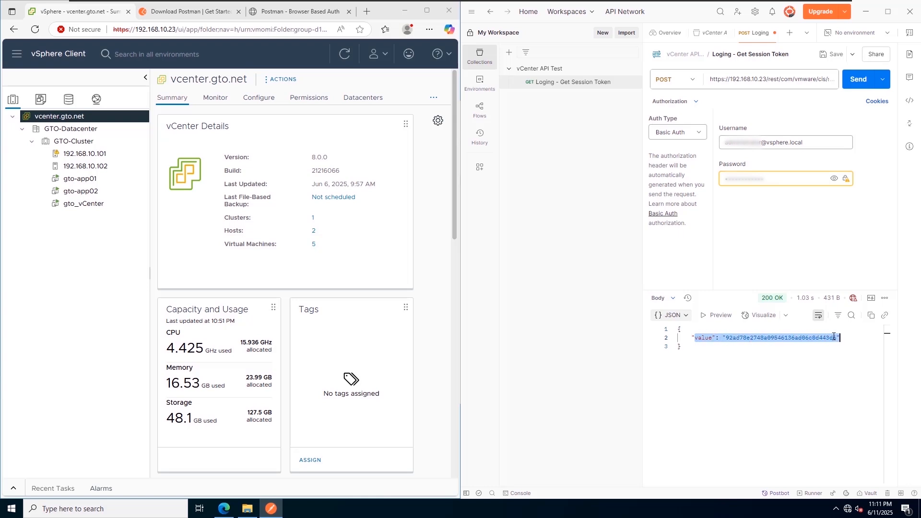
pyautogui.doubleClick(833, 338)
pyautogui.click(842, 341)
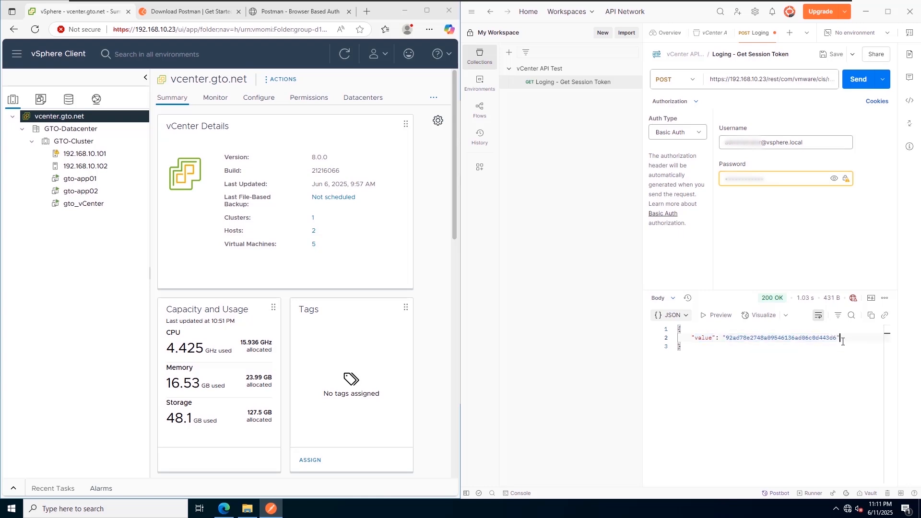
pyautogui.doubleClick(835, 339)
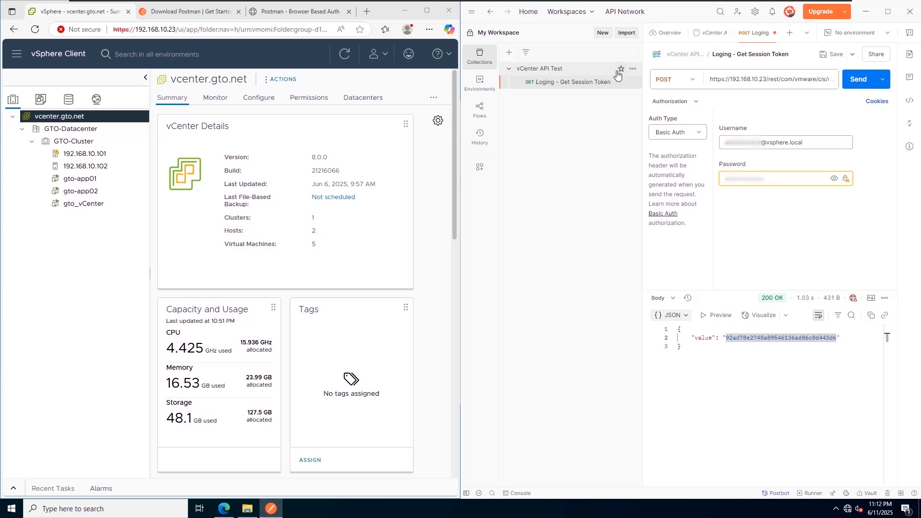
# Add a new request to the vCenter API Test collection named 'Get The VM List'.
pyautogui.click(633, 70)
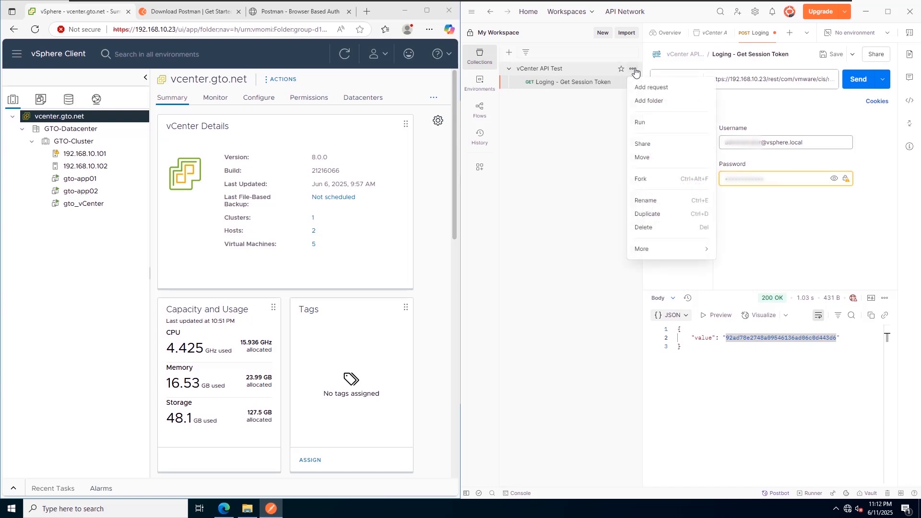
pyautogui.click(647, 87)
pyautogui.click(632, 96)
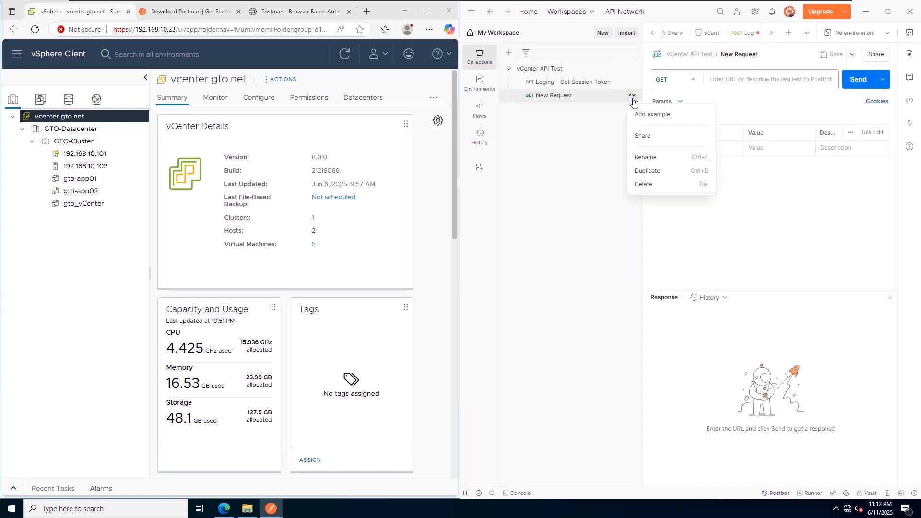
pyautogui.click(633, 155)
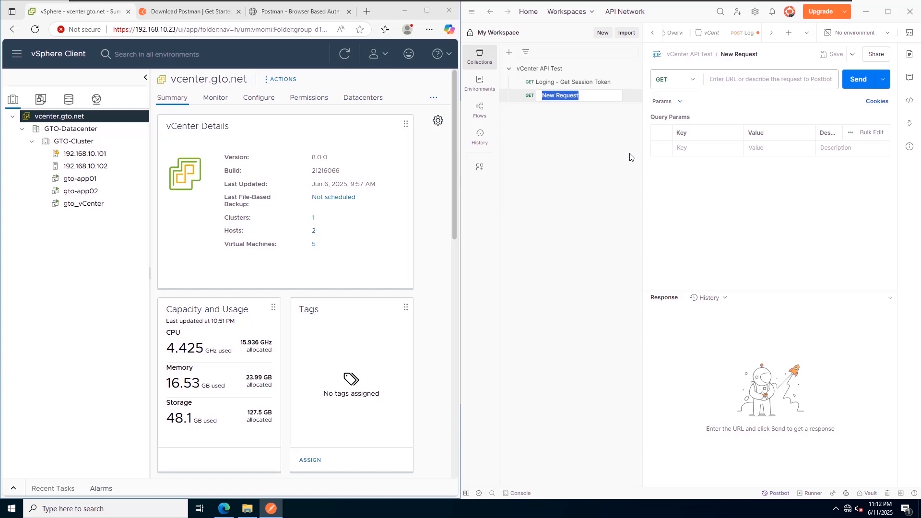
pyautogui.write('Get The VM List')
pyautogui.press('Return')
pyautogui.click(674, 79)
pyautogui.click(689, 109)
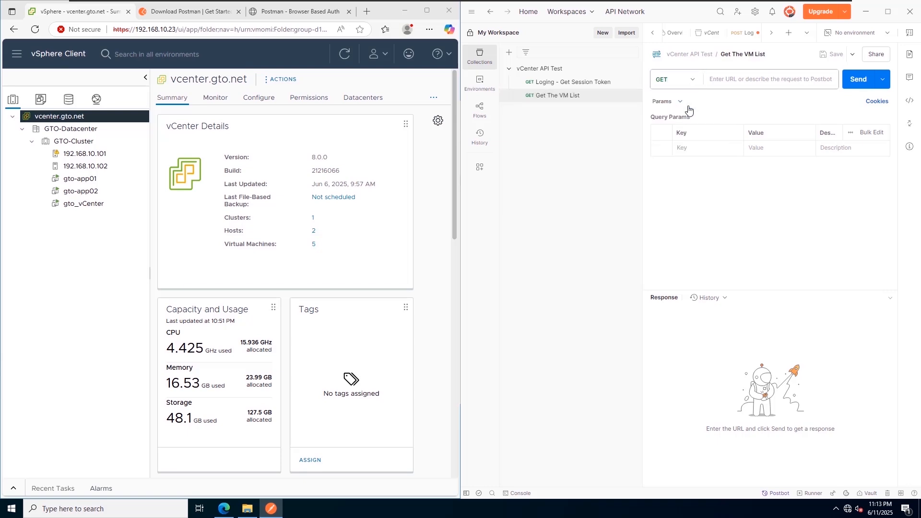
pyautogui.click(726, 82)
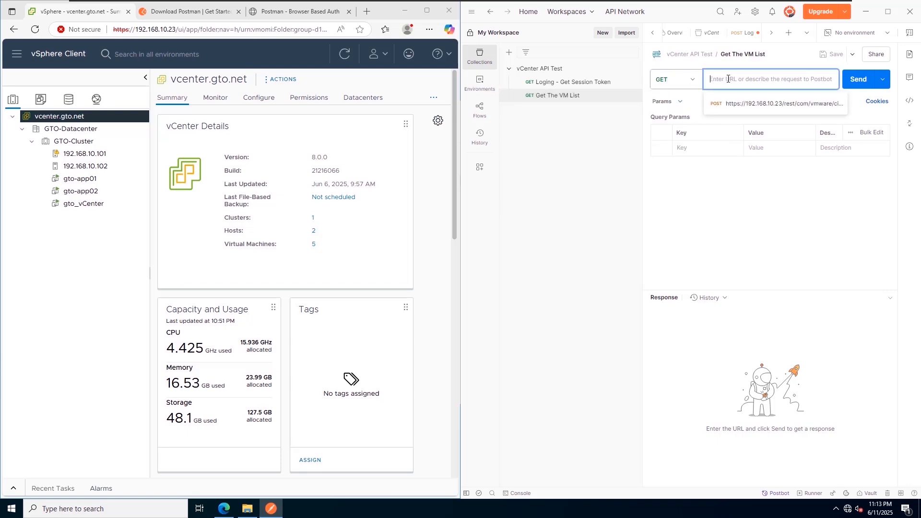
pyautogui.write('https://192.168.10.23')
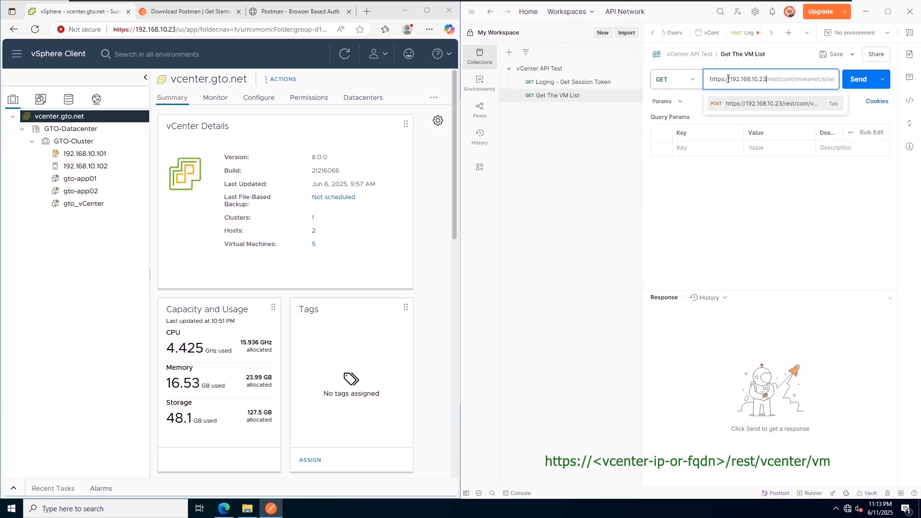
pyautogui.write('/rest/vce')
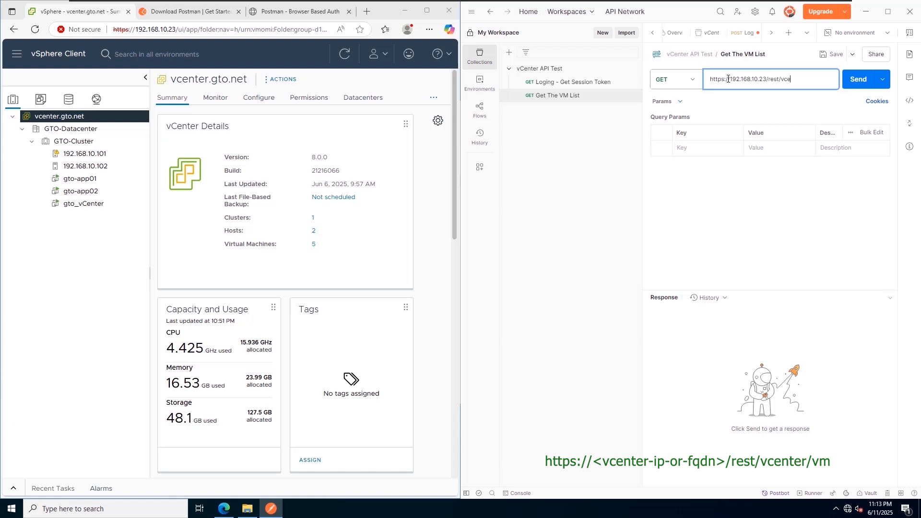
pyautogui.write('nter/vm')
# Show the Headers table, then copy the session token from the Loging - Get Session Token response.
pyautogui.click(680, 103)
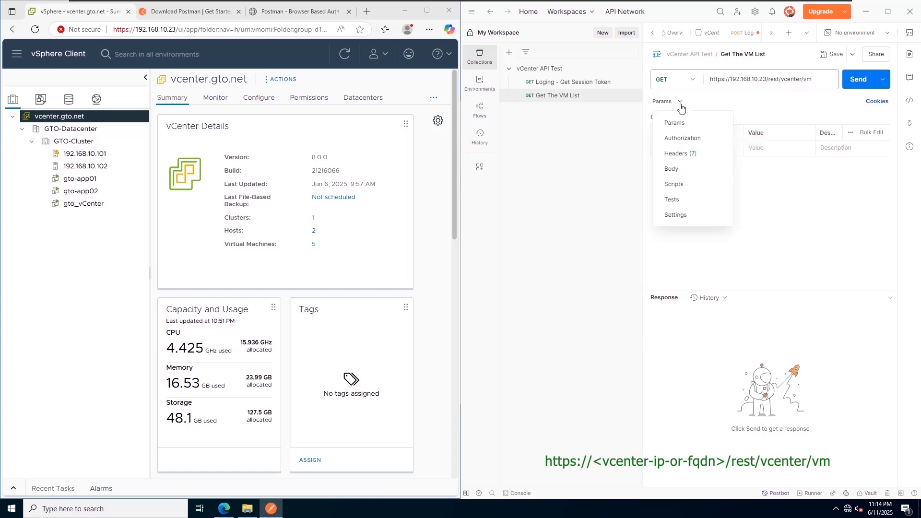
pyautogui.click(687, 156)
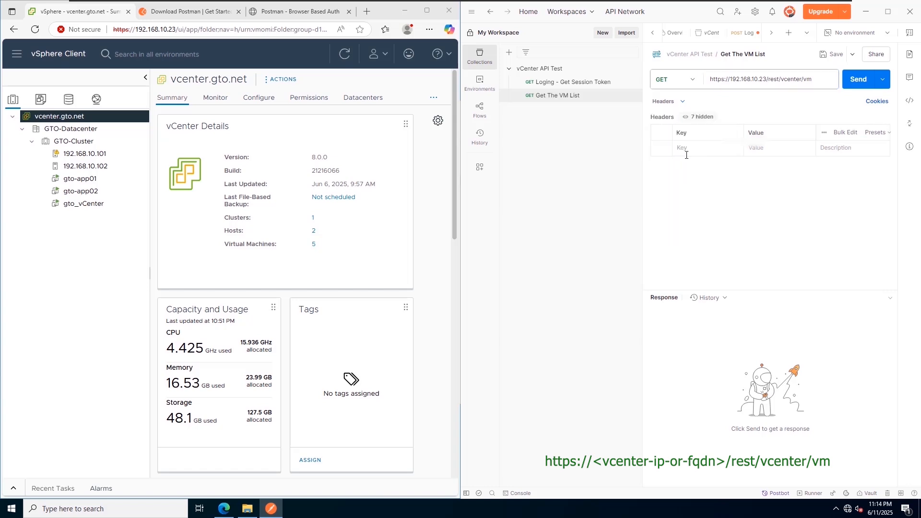
pyautogui.click(578, 82)
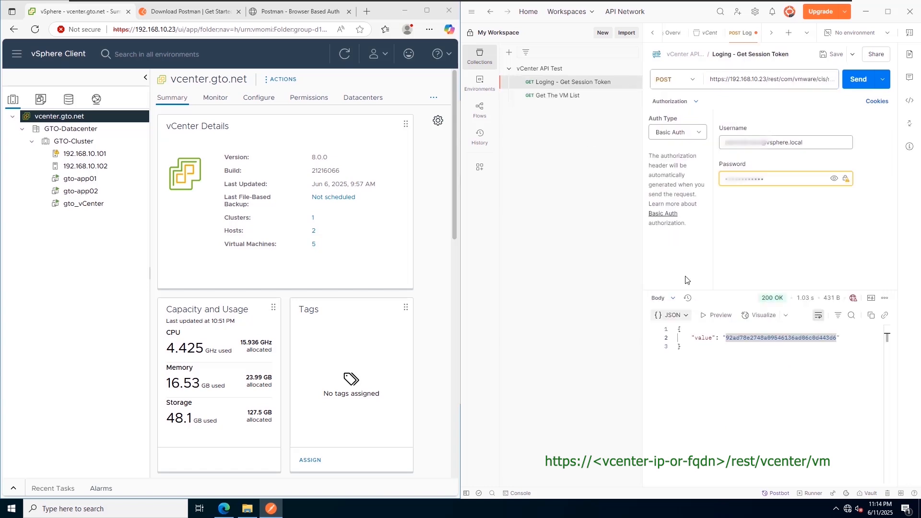
pyautogui.moveTo(726, 338); pyautogui.dragTo(832, 337)
pyautogui.rightClick(832, 337)
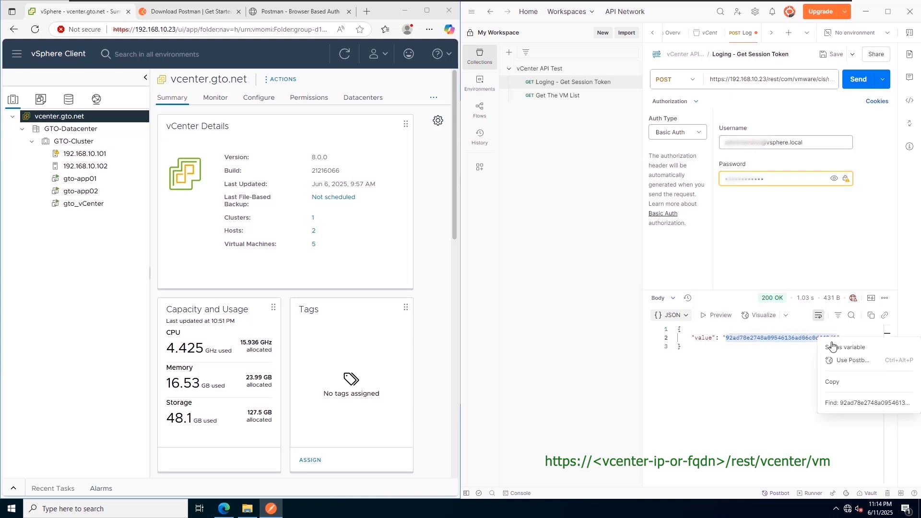
pyautogui.click(847, 382)
# In Get The VM List, add a vmware-api-session-id header with the copied token as its value.
pyautogui.click(557, 96)
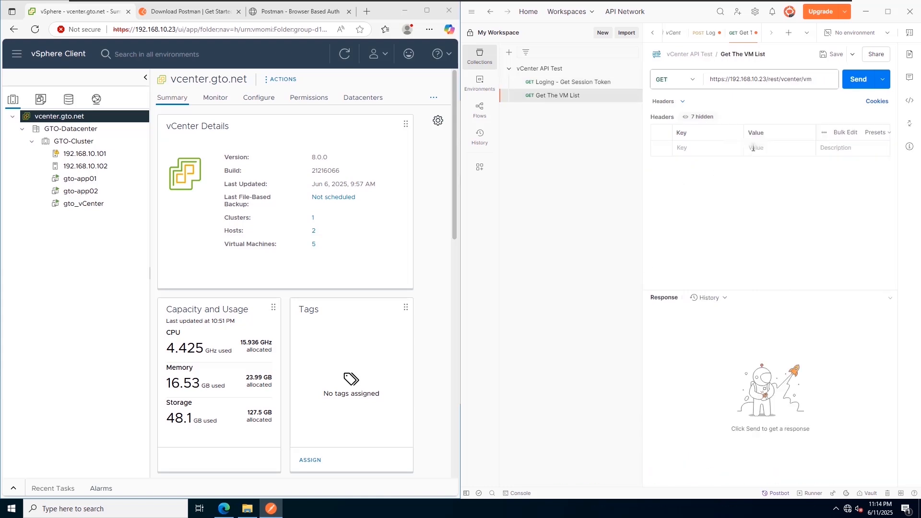
pyautogui.rightClick(753, 147)
pyautogui.click(761, 156)
pyautogui.click(703, 146)
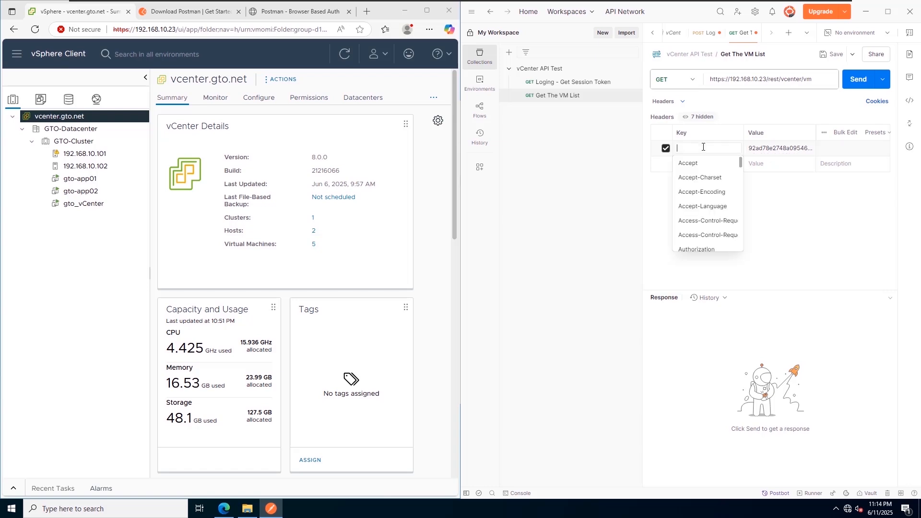
pyautogui.click(740, 166)
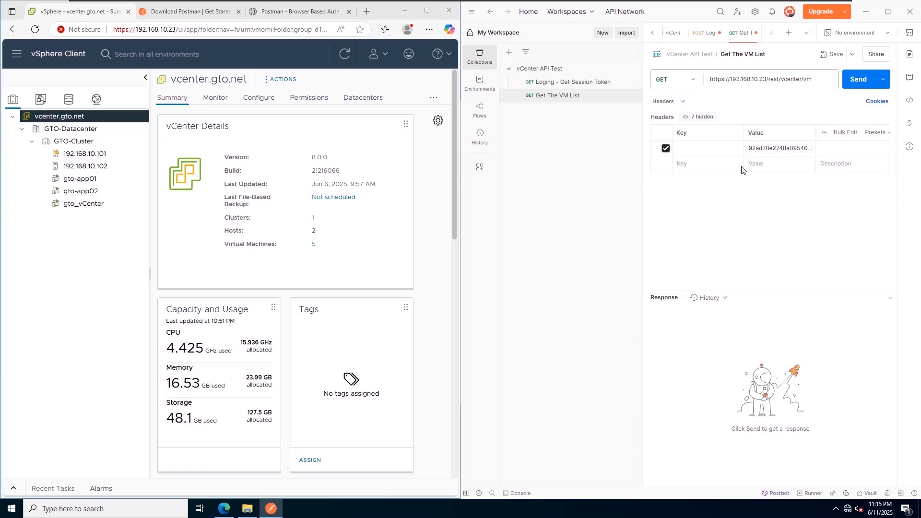
pyautogui.click(724, 148)
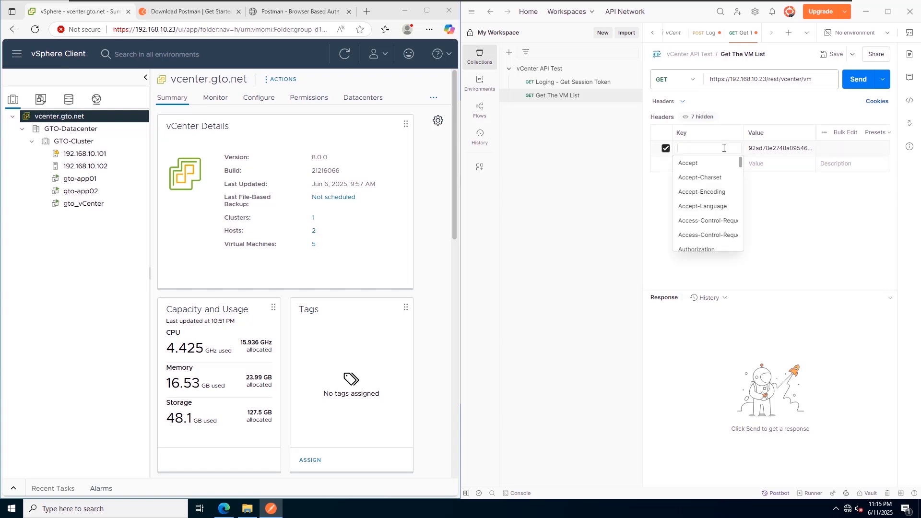
pyautogui.write('vmwa')
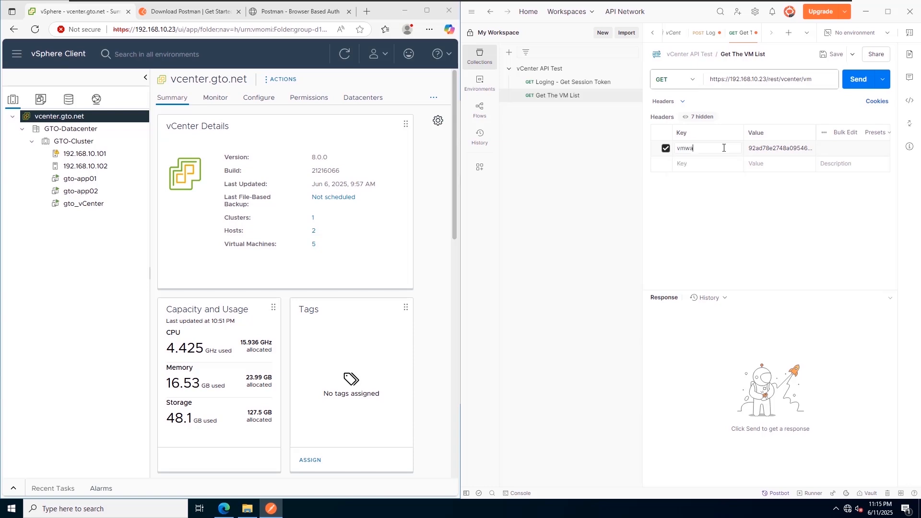
pyautogui.write('re-api-session-id')
# Send the Get The VM List request and scroll through the returned VM list.
pyautogui.click(858, 80)
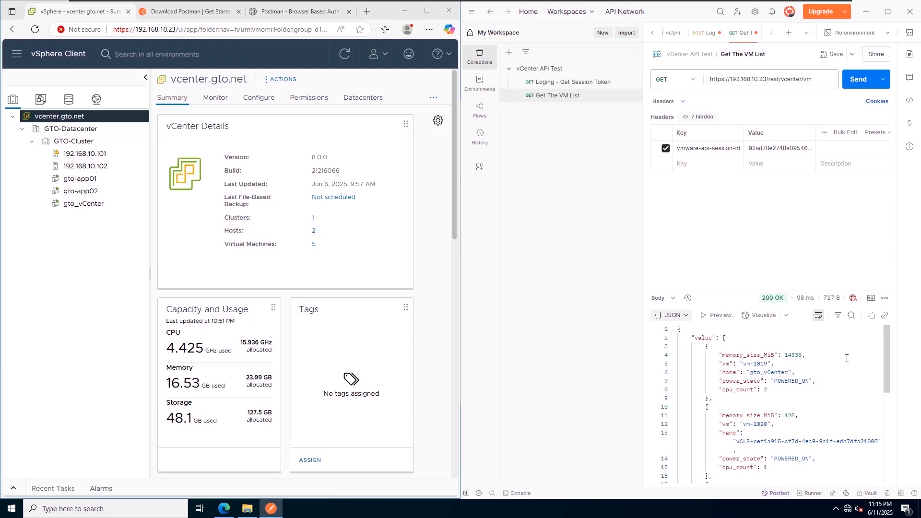
pyautogui.scroll(-1, 885, 356)
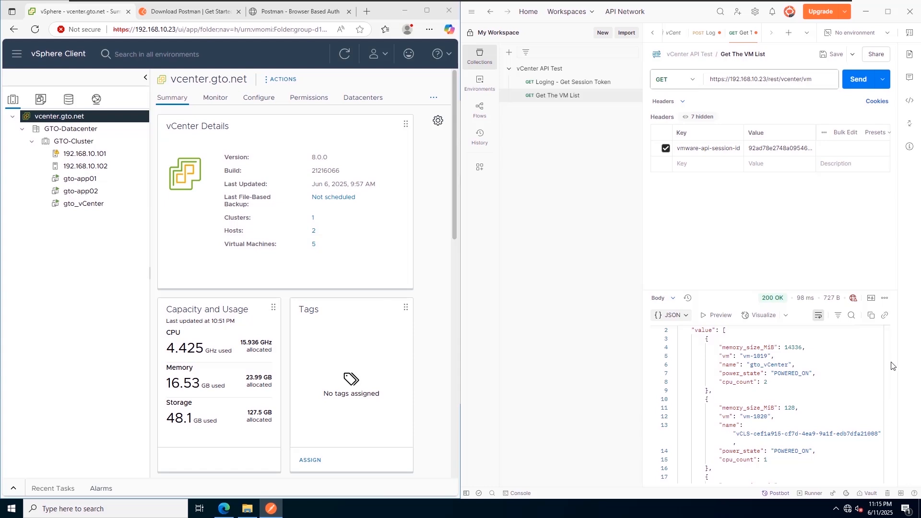
pyautogui.scroll(-2, 886, 363)
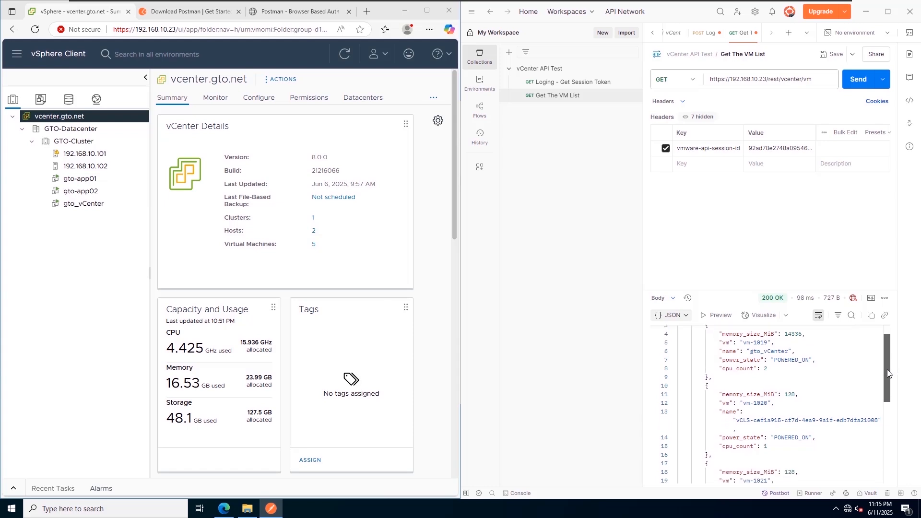
pyautogui.moveTo(887, 373); pyautogui.dragTo(884, 456)
# Copy gto-app02's VM id vm-1023 from the JSON response.
pyautogui.click(763, 438)
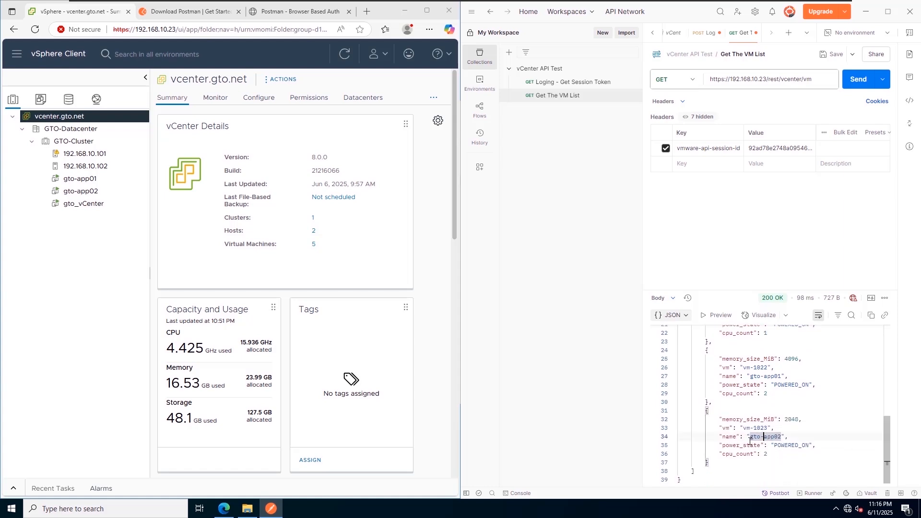
pyautogui.moveTo(743, 429); pyautogui.dragTo(767, 430)
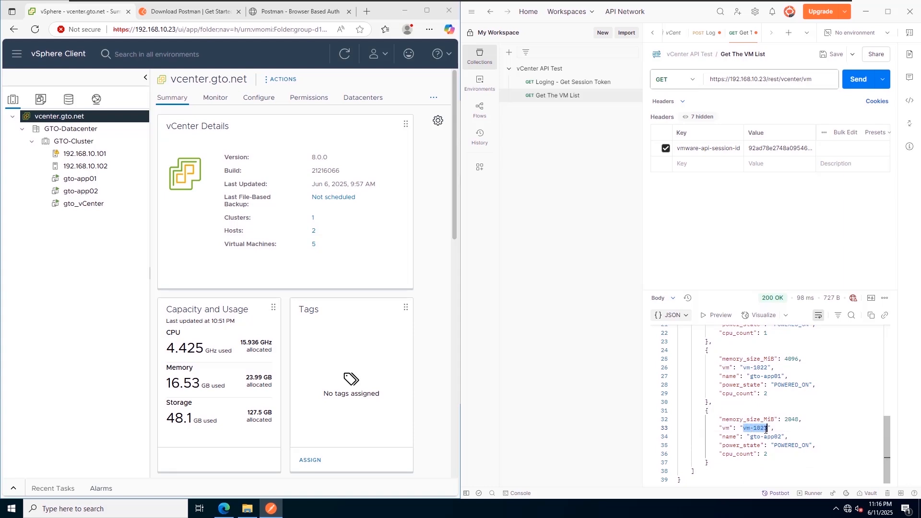
pyautogui.rightClick(763, 429)
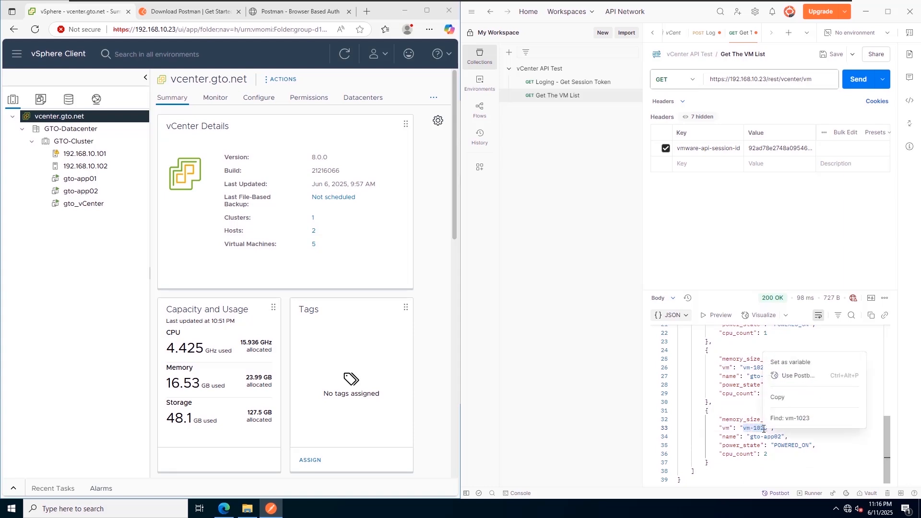
pyautogui.click(779, 397)
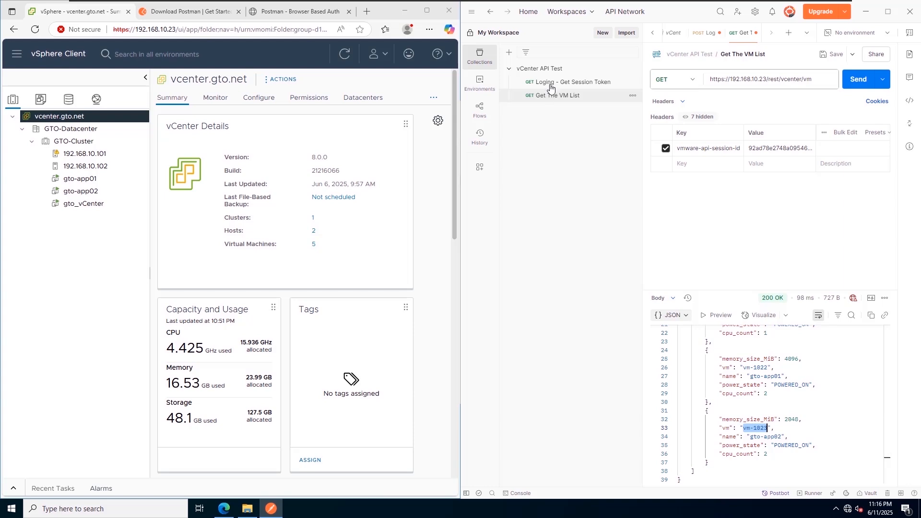
# Add a third request to vCenter API Test and rename it 'Power Off Server'.
pyautogui.click(633, 69)
pyautogui.click(638, 87)
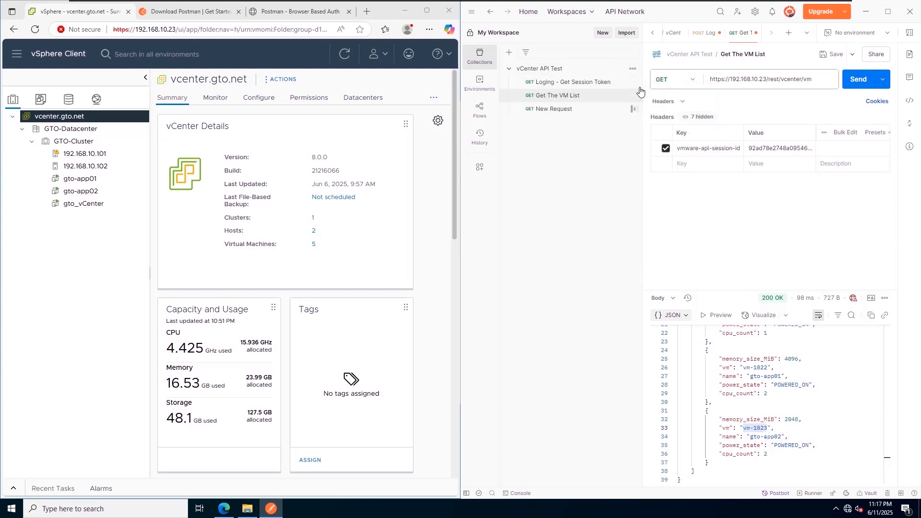
pyautogui.click(632, 109)
pyautogui.click(645, 172)
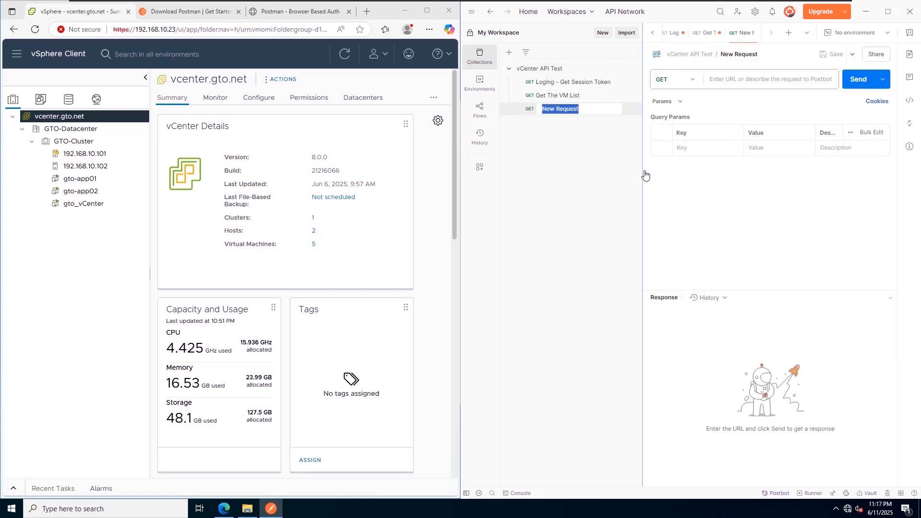
pyautogui.write('Power Off Server')
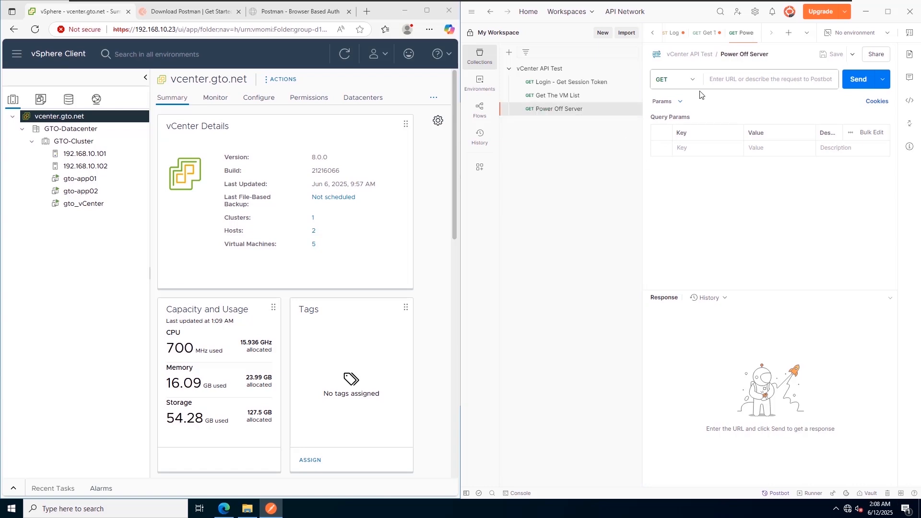
pyautogui.click(690, 80)
pyautogui.click(682, 121)
pyautogui.click(724, 80)
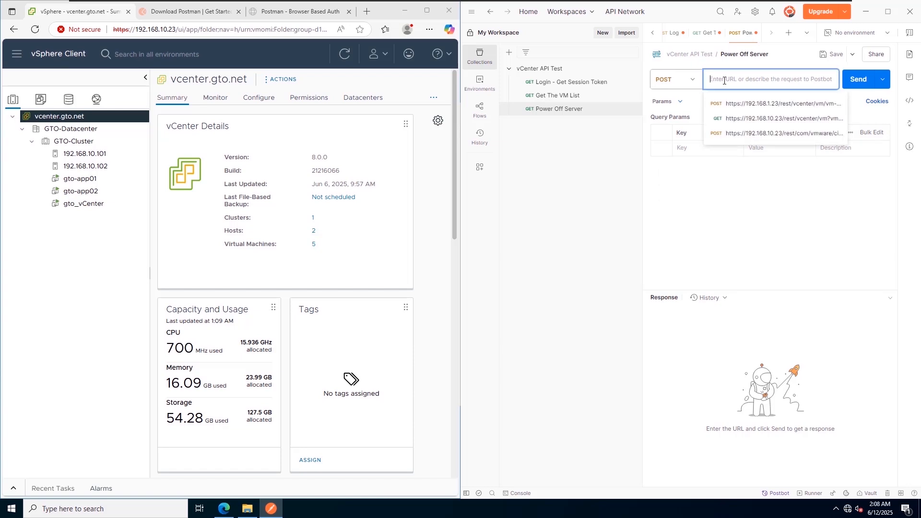
pyautogui.write('https://')
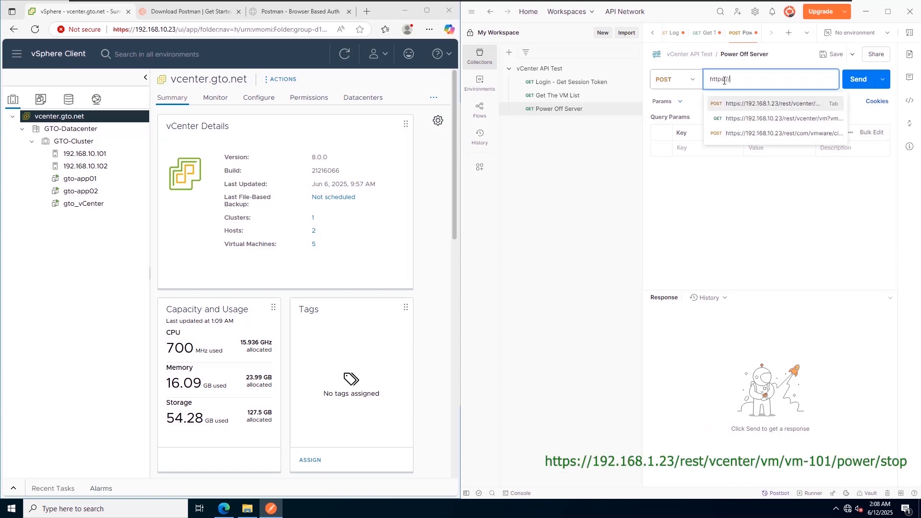
pyautogui.write('192.168.10.23/rest/')
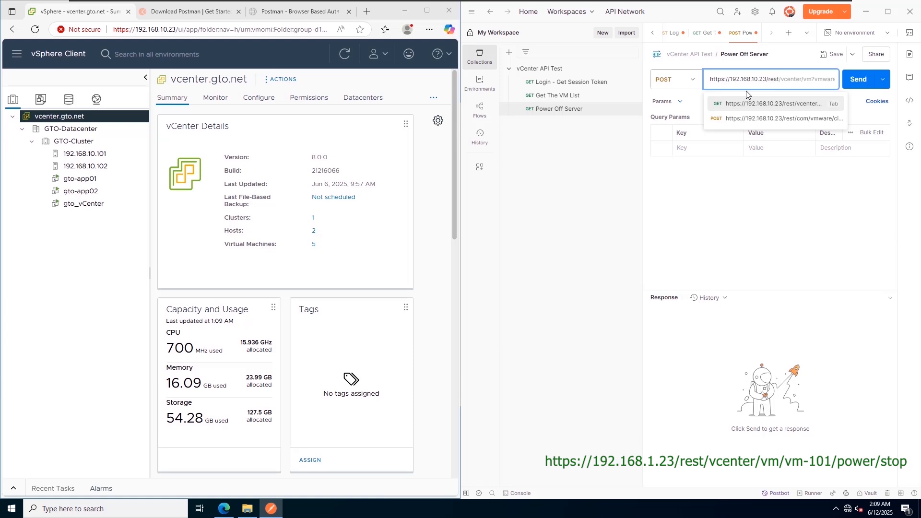
pyautogui.write('vcenter/vm')
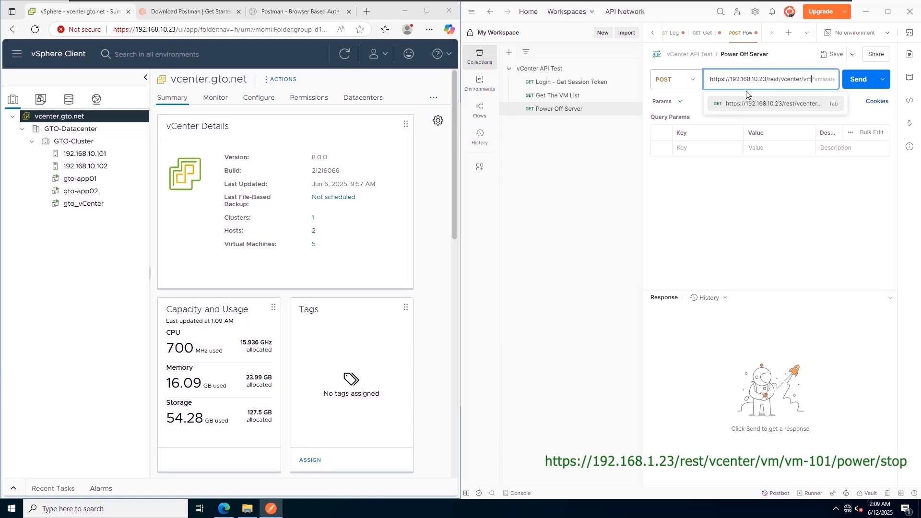
pyautogui.write('/')
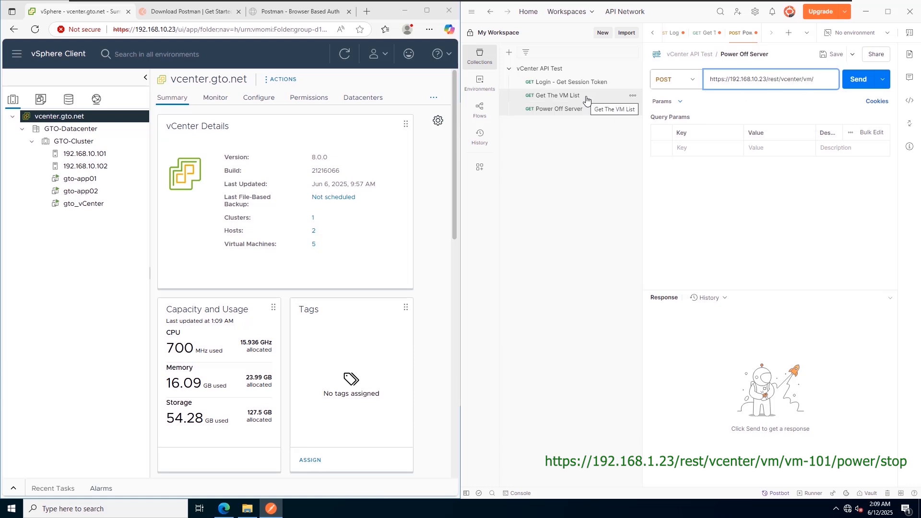
# Append vm-1023 from the VM list response, then /power/stop, to the URL.
pyautogui.click(586, 95)
pyautogui.moveTo(743, 428); pyautogui.dragTo(767, 428)
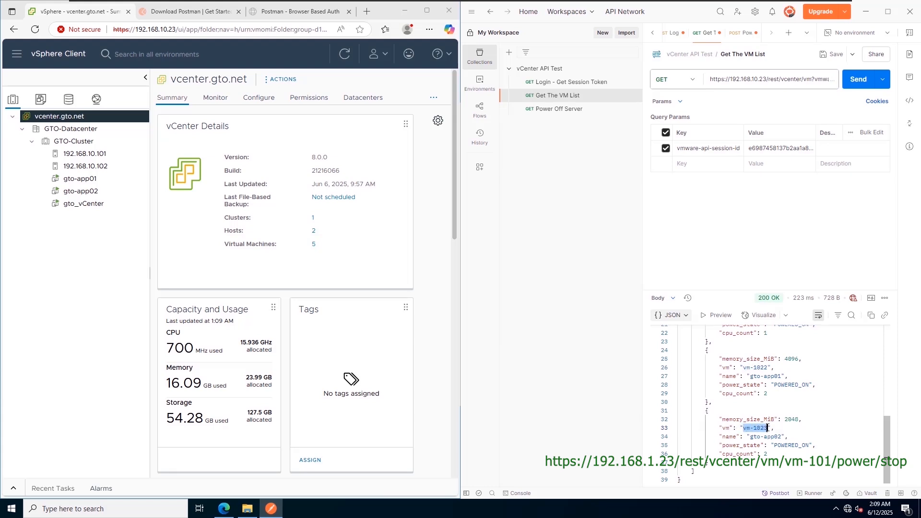
pyautogui.click(575, 108)
pyautogui.click(820, 81)
pyautogui.hotkey('ctrl', 'v')
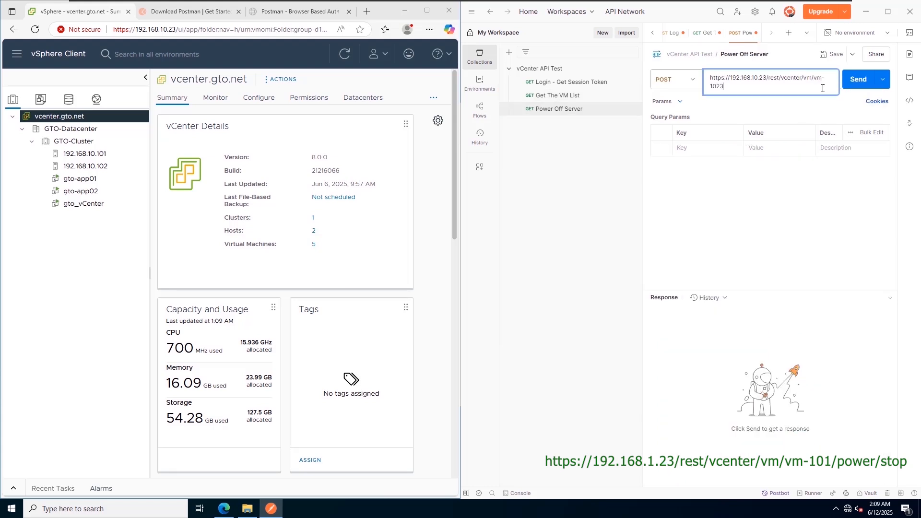
pyautogui.write('/powe')
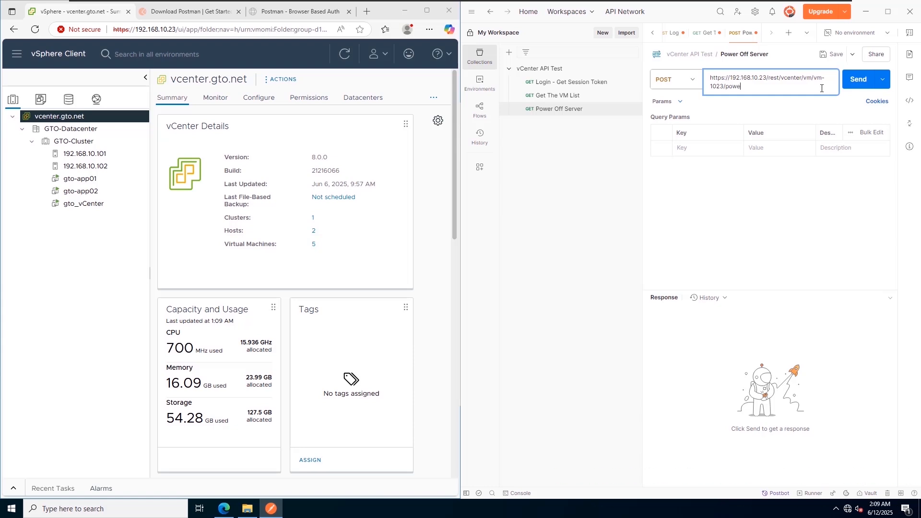
pyautogui.write('r/stop')
pyautogui.click(814, 111)
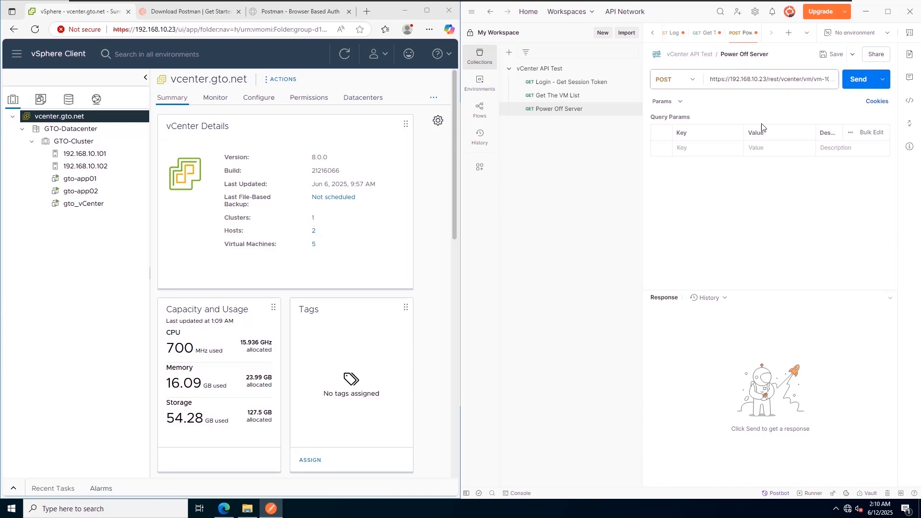
# Type vmware-api-session-id as the key of a new query parameter on Power Off Server.
pyautogui.click(715, 148)
pyautogui.write('vmware-api-')
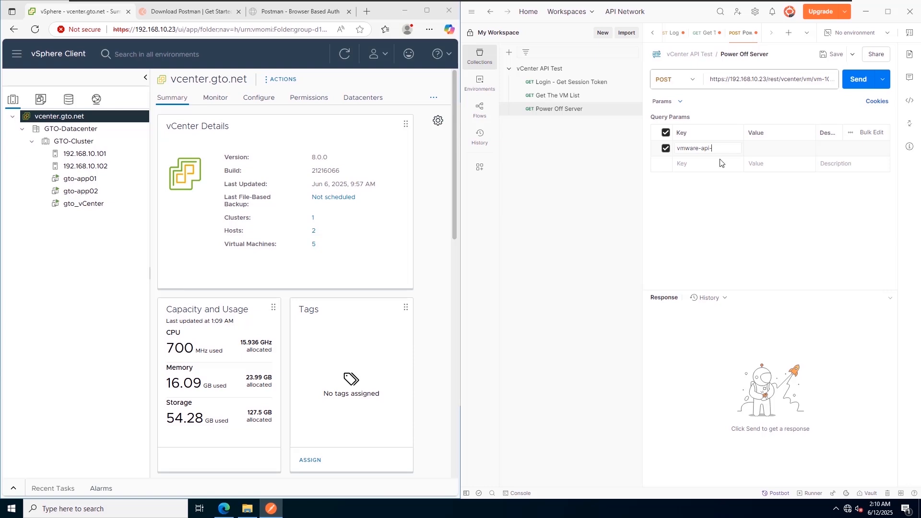
pyautogui.write('session-id')
# Select the session token in the Login - Get Session Token response.
pyautogui.click(572, 86)
pyautogui.click(731, 338)
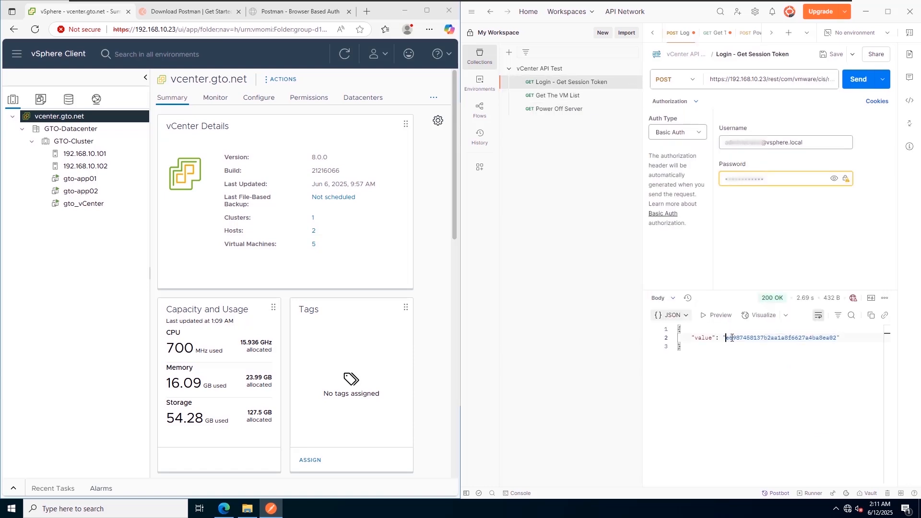
pyautogui.moveTo(731, 338); pyautogui.dragTo(837, 338)
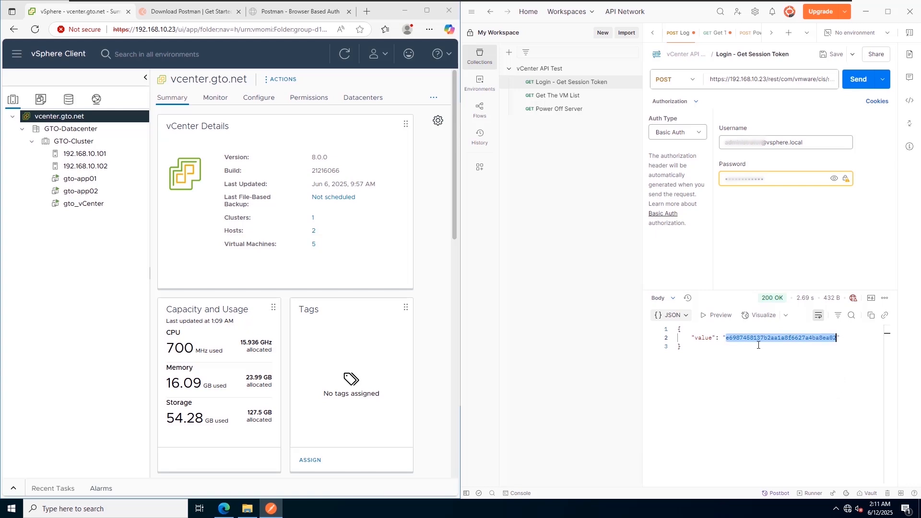
# Paste the token as the vmware-api-session-id value in Power Off Server and check the URL.
pyautogui.click(571, 110)
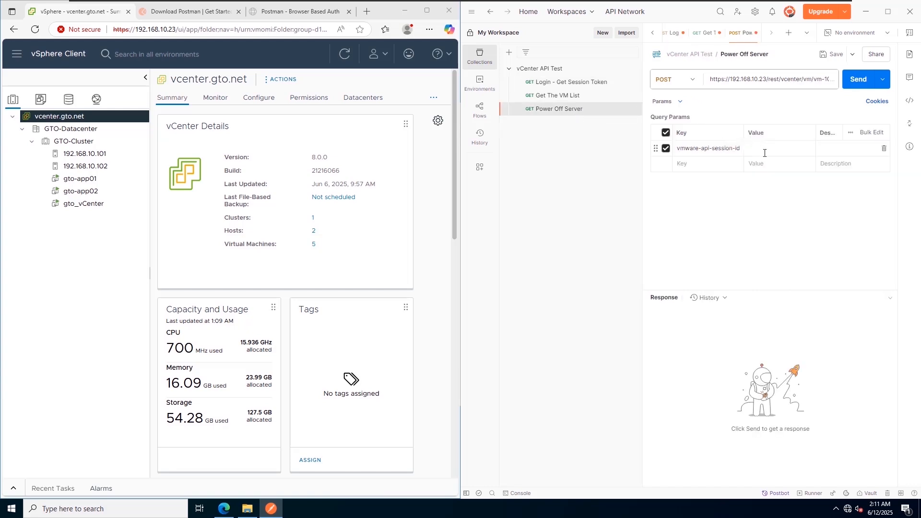
pyautogui.click(764, 153)
pyautogui.rightClick(765, 152)
pyautogui.click(777, 161)
pyautogui.click(801, 195)
pyautogui.click(810, 80)
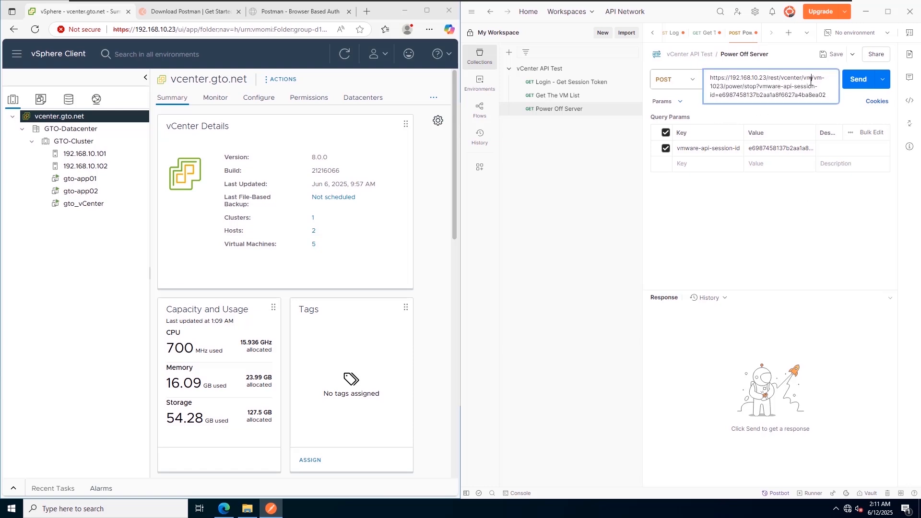
pyautogui.click(810, 119)
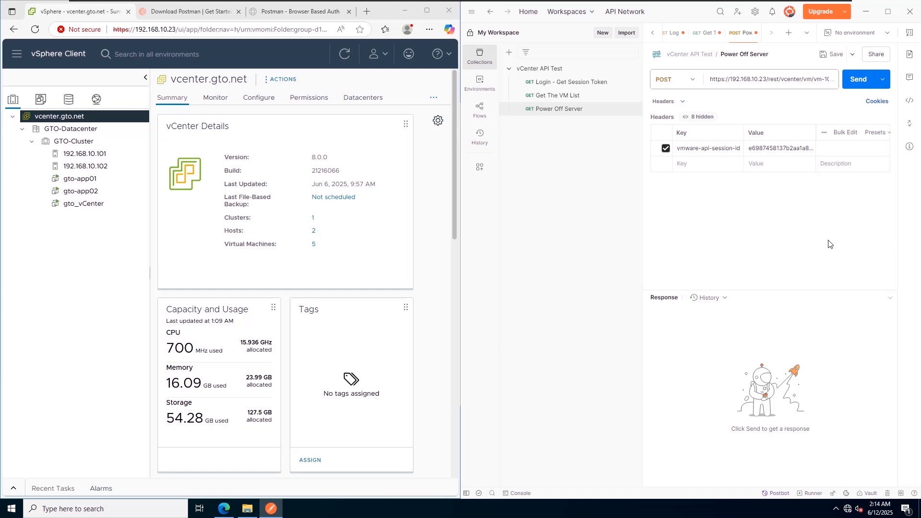
# Send the Power Off Server POST for a 200 OK, edit the URL's ending, and resend.
pyautogui.click(857, 80)
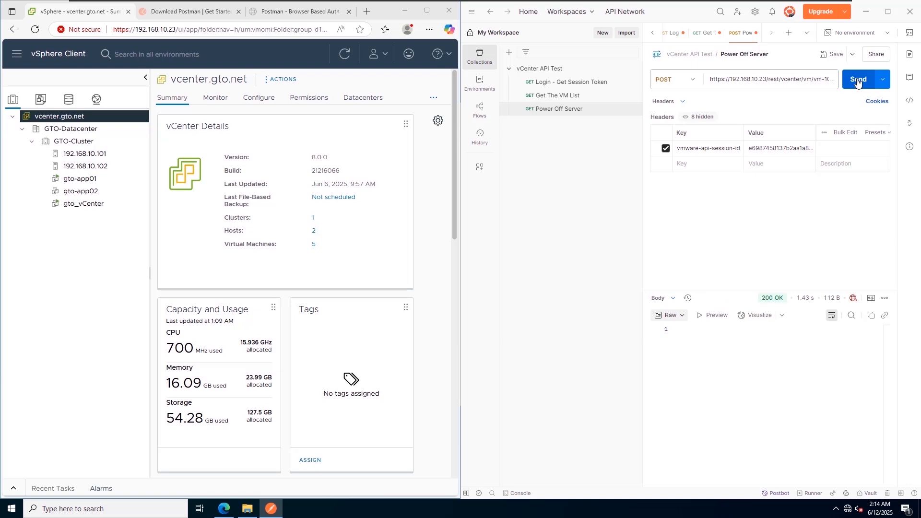
pyautogui.click(783, 86)
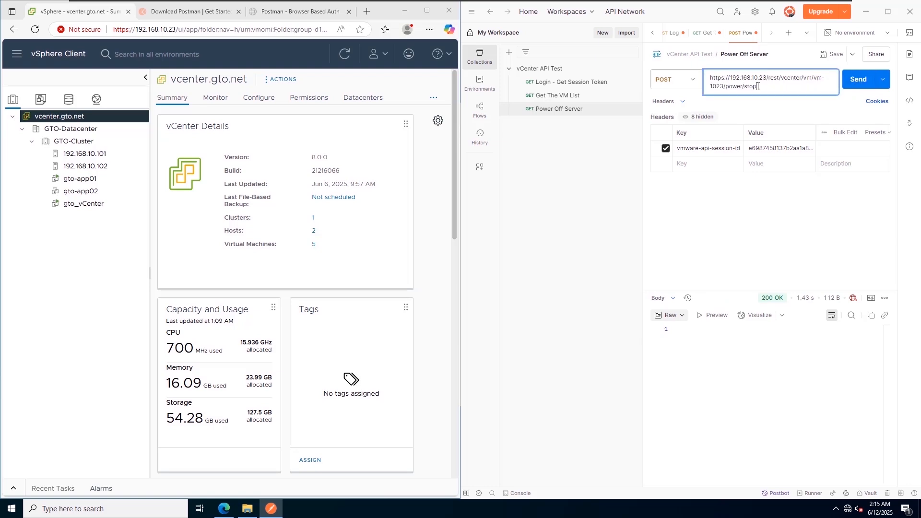
pyautogui.moveTo(758, 86); pyautogui.dragTo(746, 86)
pyautogui.write('st')
pyautogui.click(859, 82)
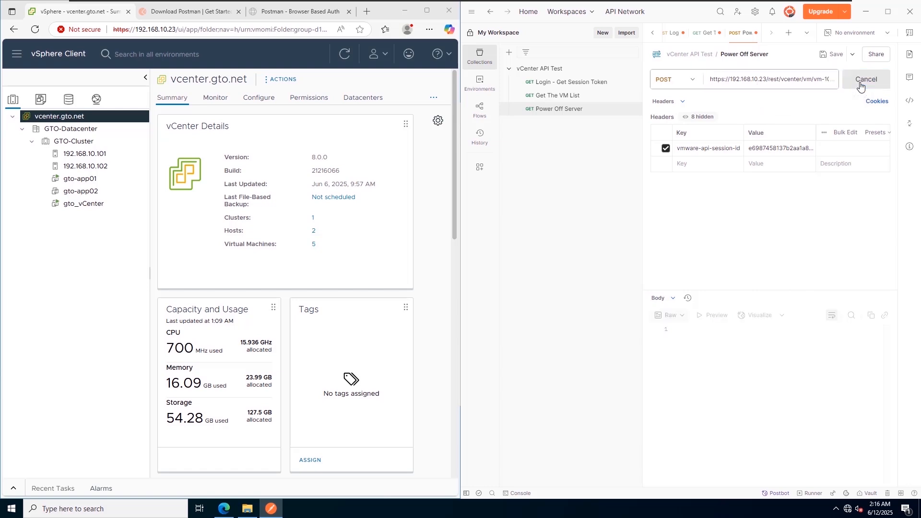